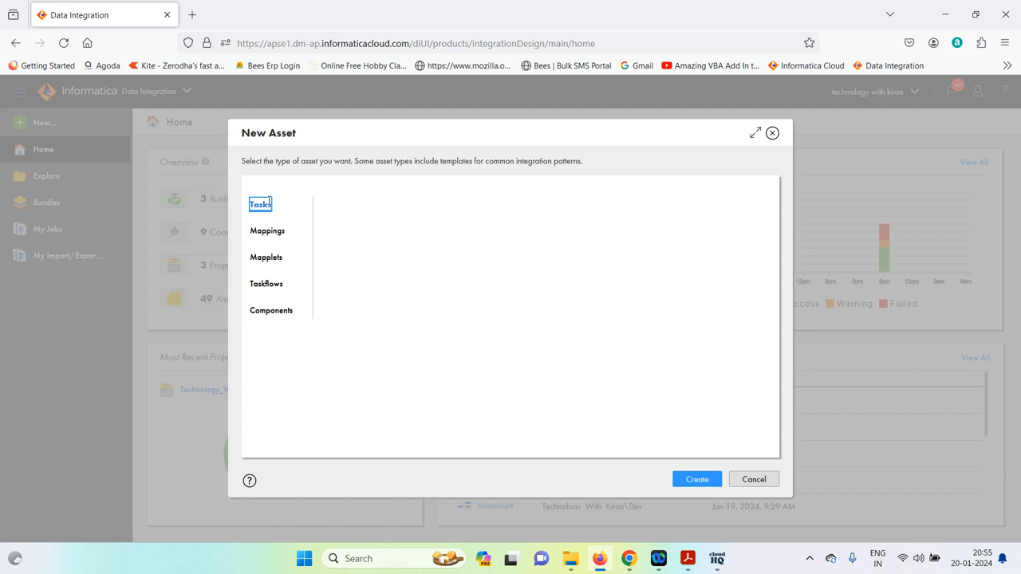
Select the Tasks category in the New Asset dialog to list the task types
left_click(279, 199)
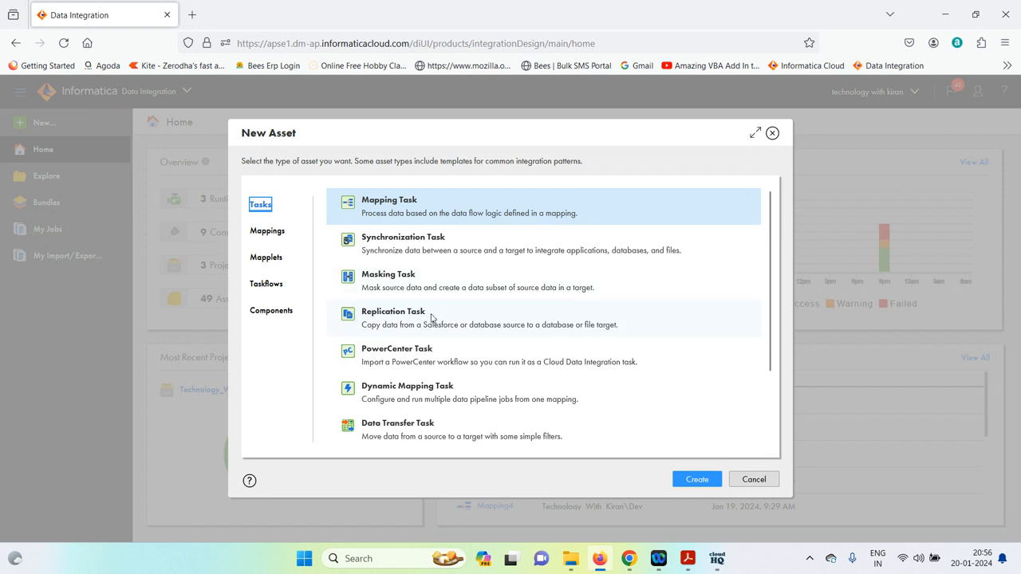
scroll(431, 318, "down", 2)
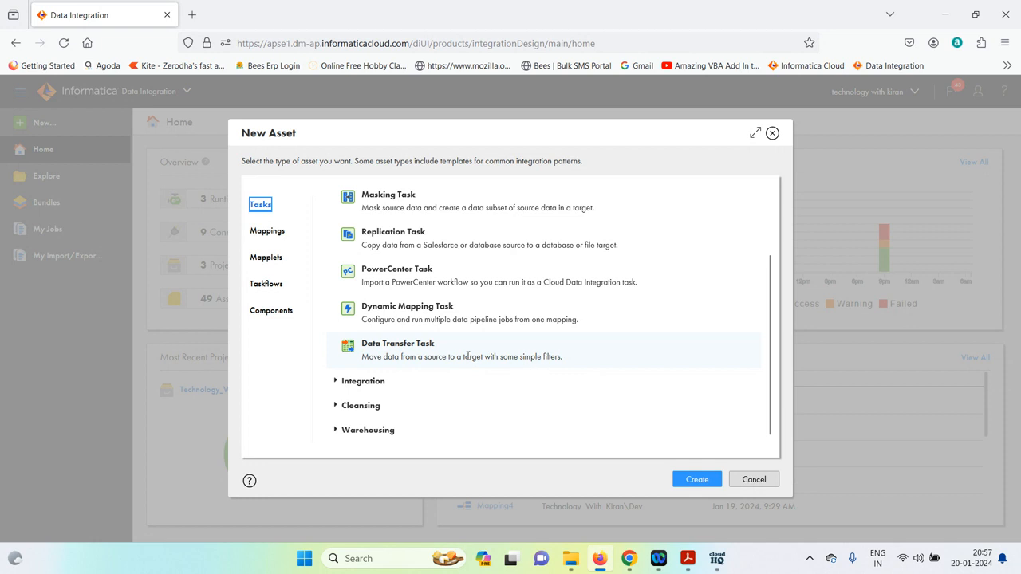
scroll(511, 363, "up", 2)
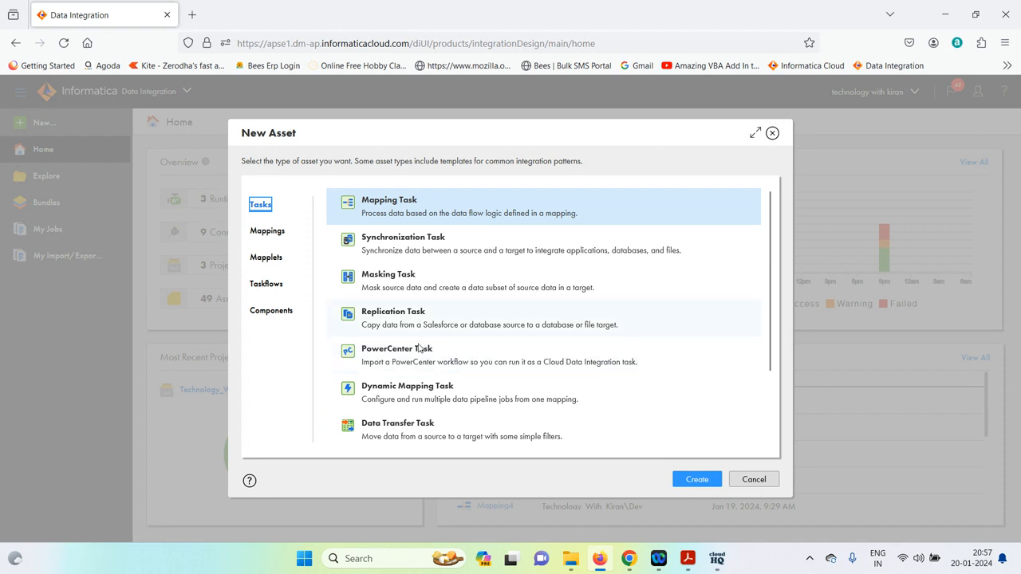
Choose Replication Task as the new asset type
left_click(405, 321)
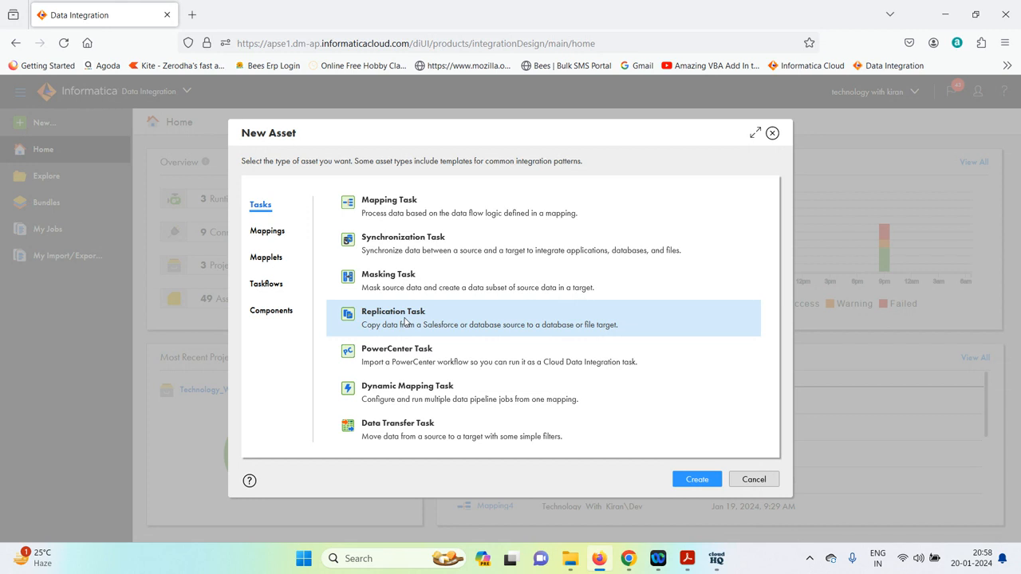
Create the replication task and name it RT_emp_dept
left_click(699, 482)
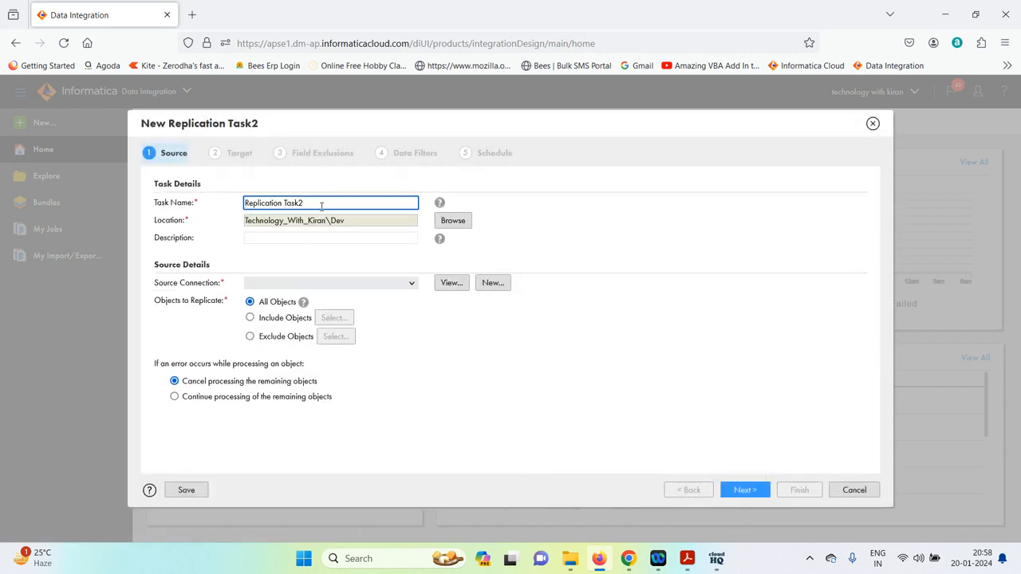
key("BackSpace")
key("BackSpace")
key("BackSpace")
key("BackSpace")
key("BackSpace")
key("BackSpace")
key("BackSpace")
key("BackSpace")
key("BackSpace")
key("BackSpace")
key("BackSpace")
key("BackSpace")
key("BackSpace")
key("BackSpace")
key("BackSpace")
key("BackSpace")
key("BackSpace")
type("RT_emp_dept")
Use Laptop_Oracle_Src as the source connection and include only chosen objects
left_click(408, 284)
left_click(301, 348)
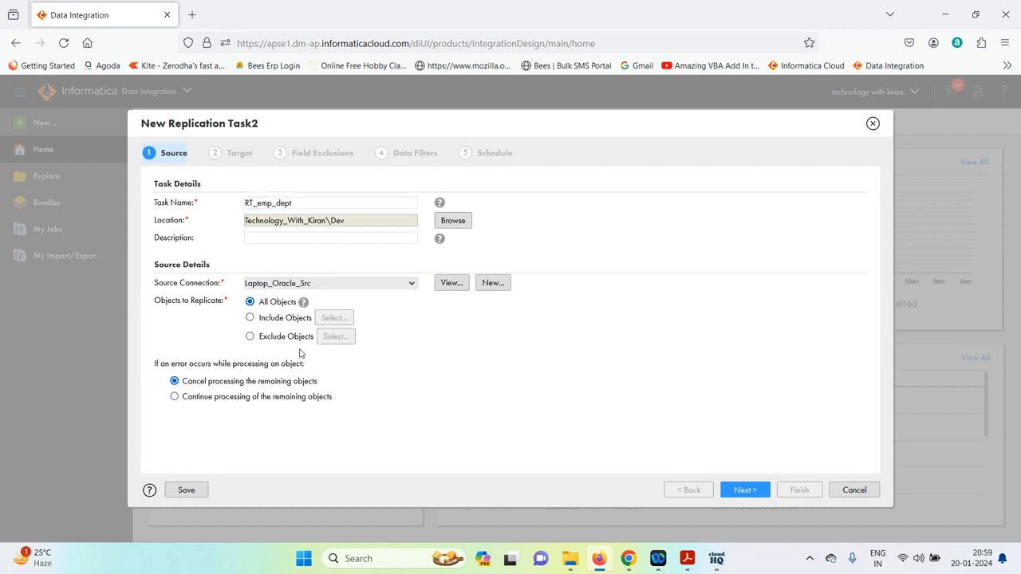
left_click(251, 319)
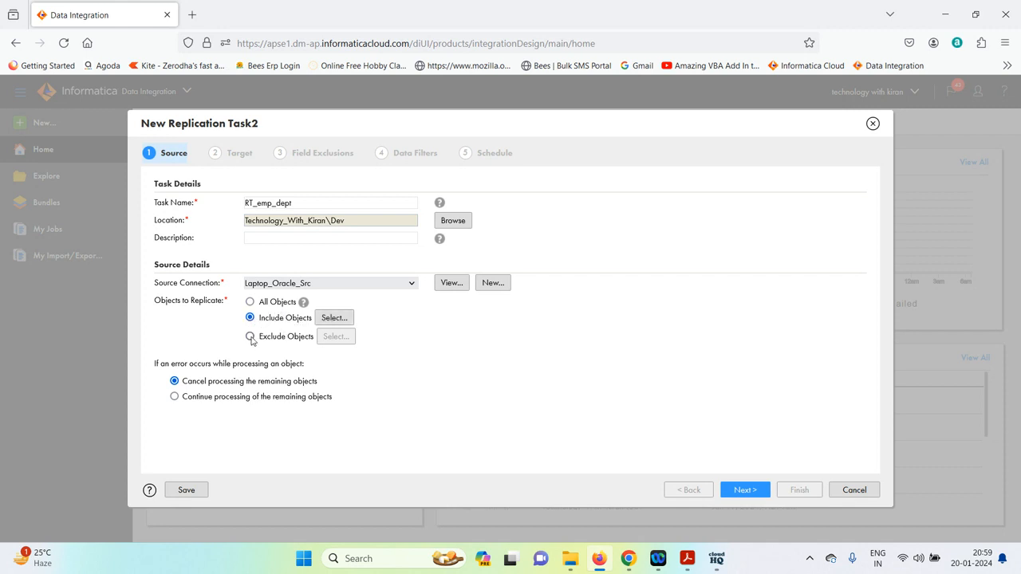
Include the EMPLOYEES and DEPARTMENTS tables, found by searching 'emp' and 'dep'
left_click(333, 320)
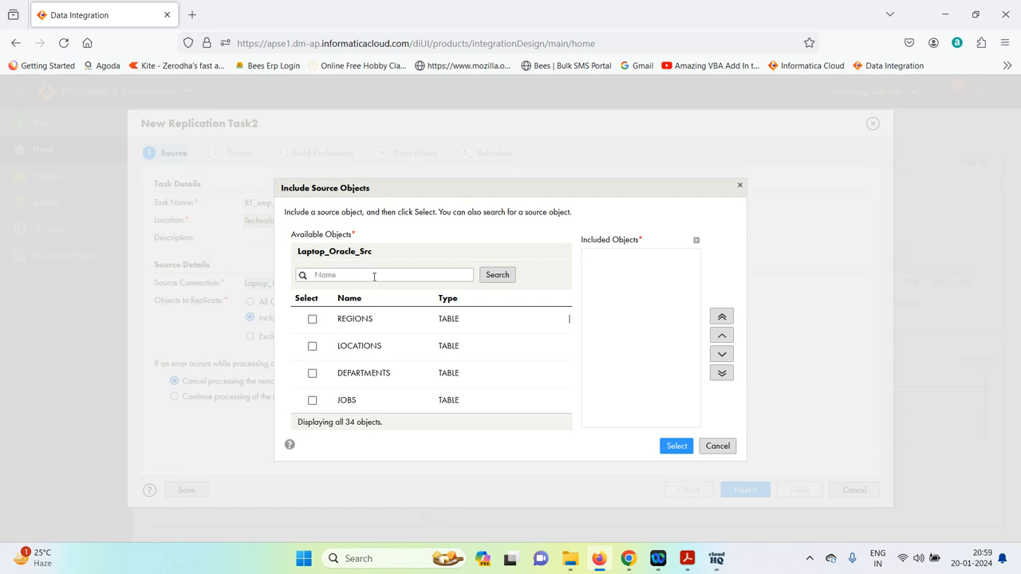
type("emp")
left_click(519, 277)
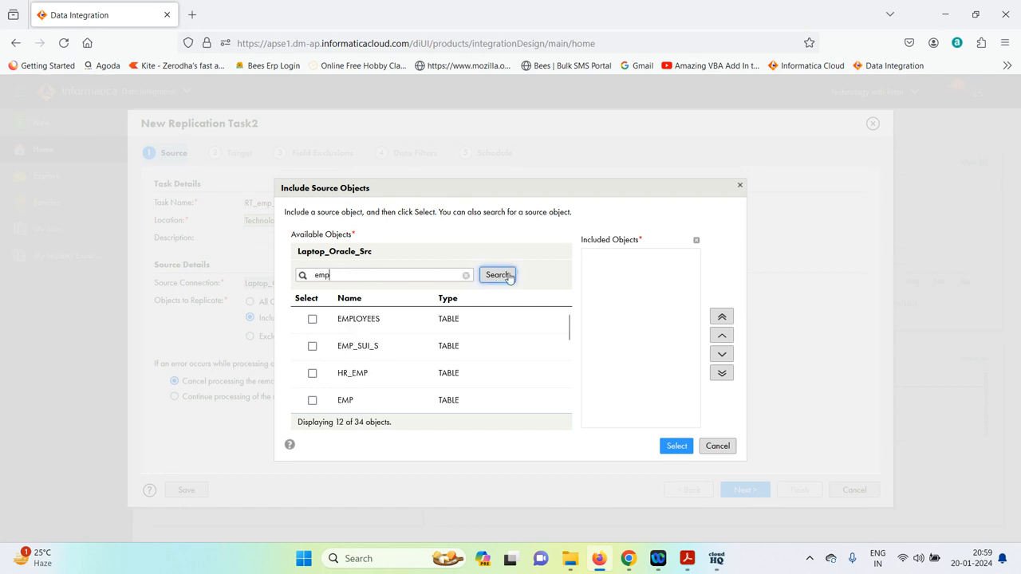
left_click(312, 319)
double_click(347, 276)
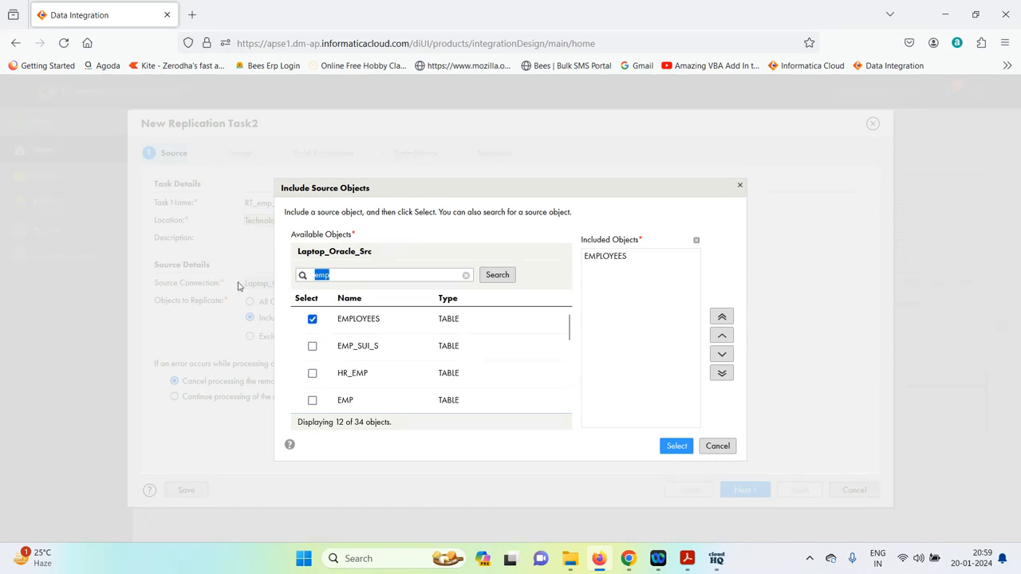
type("dep")
left_click(496, 275)
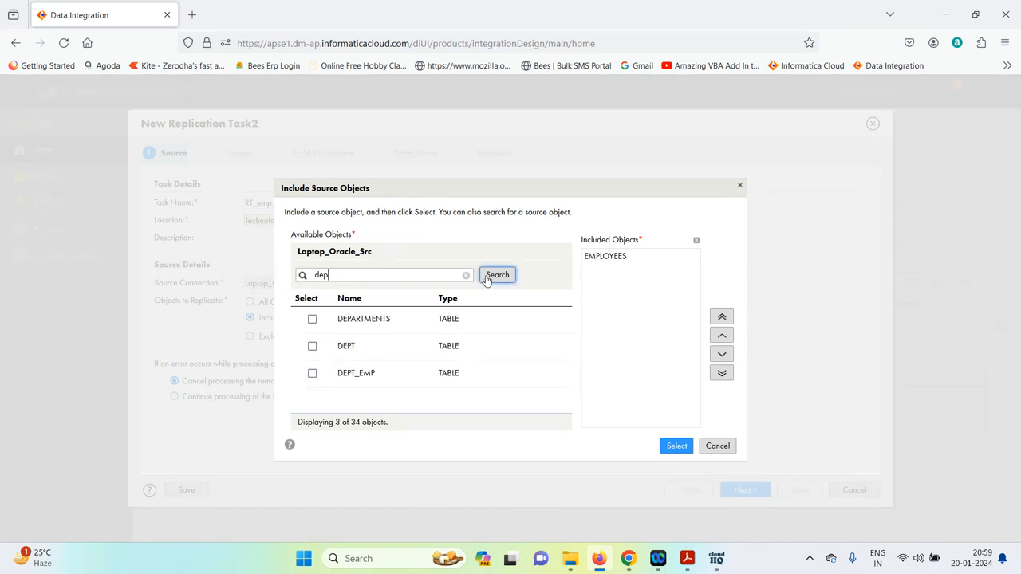
left_click(312, 319)
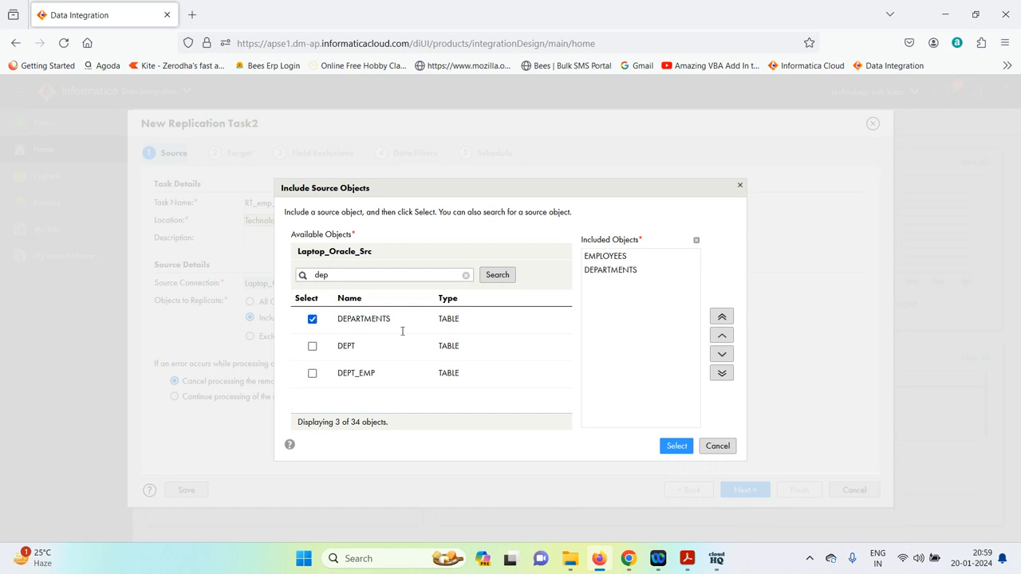
left_click(676, 447)
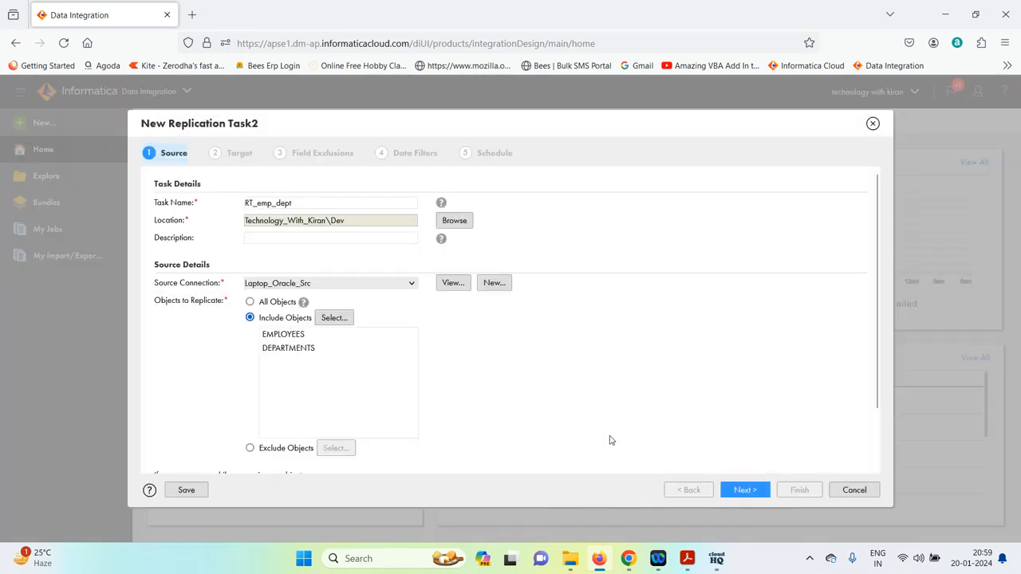
Review the source error options and advance to the Target step
scroll(426, 393, "down", 2)
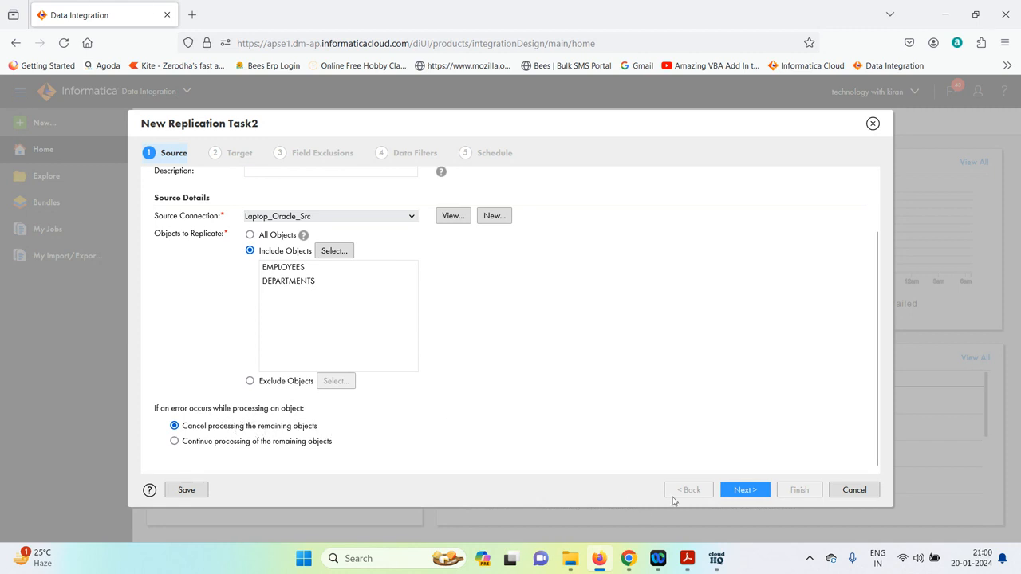
left_click(743, 492)
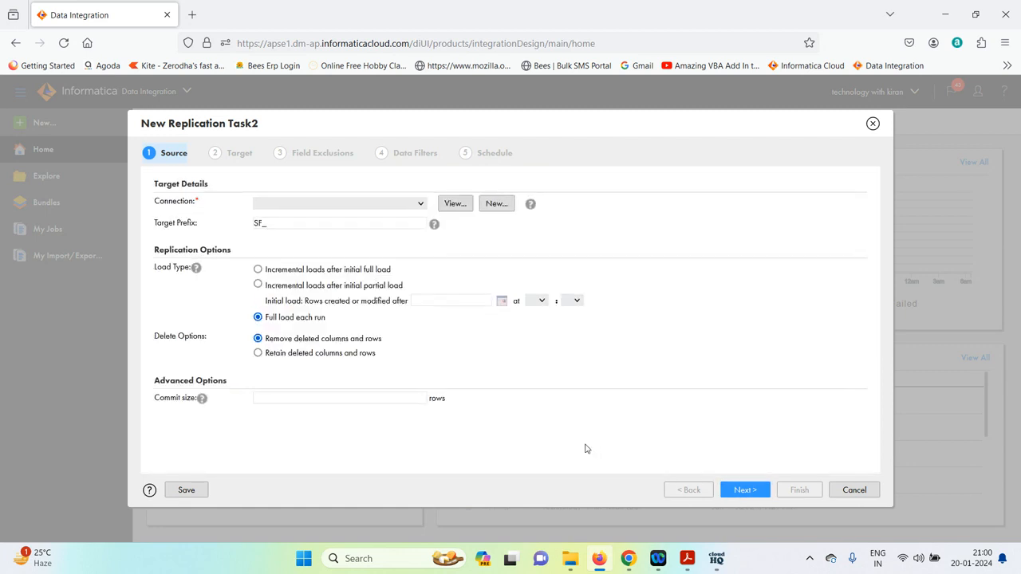
Target Laptop_Oracle_Tgt with table prefix RT_ instead of SF_, then advance to Field Exclusions
left_click(397, 206)
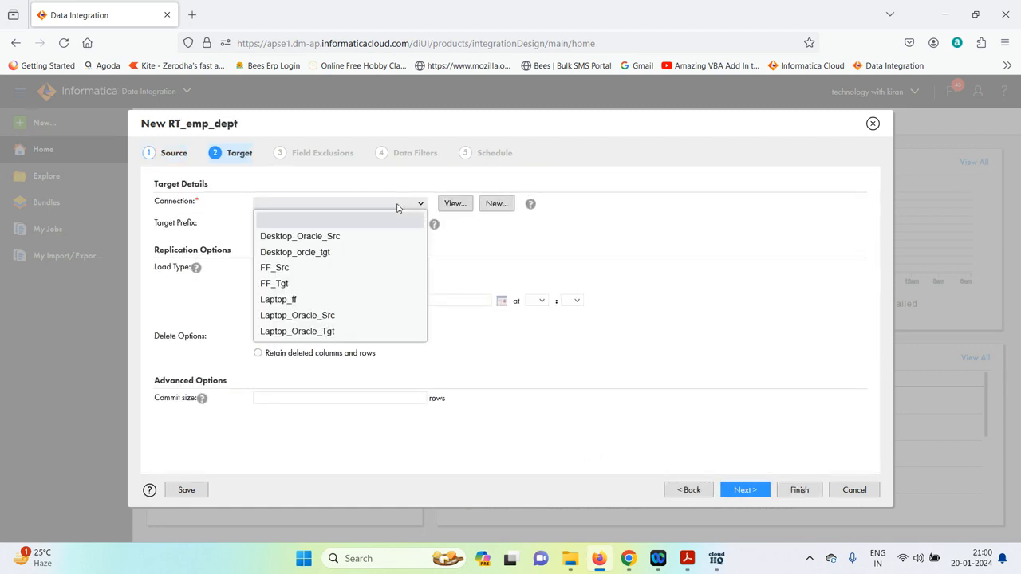
left_click(321, 333)
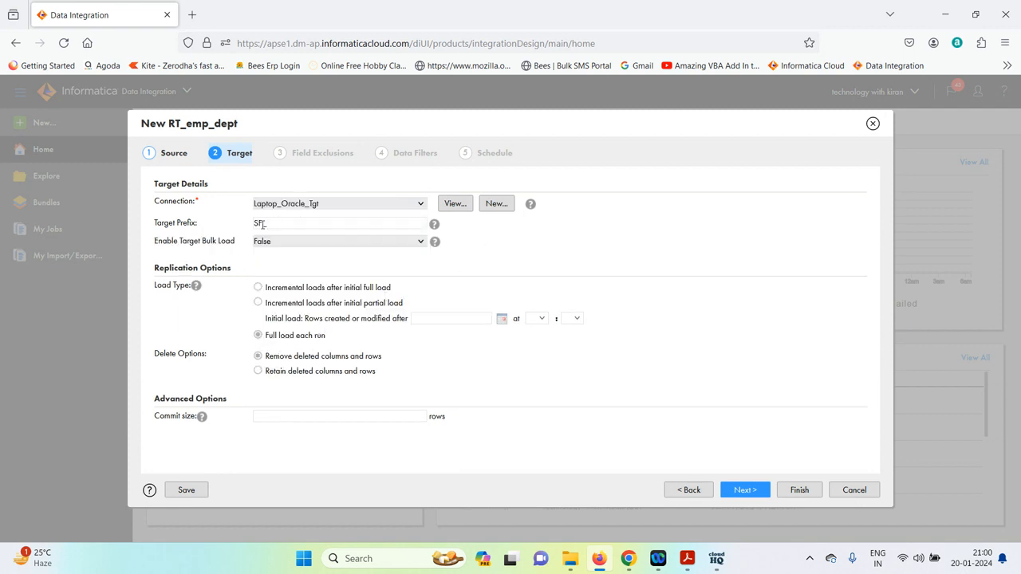
left_click(302, 228)
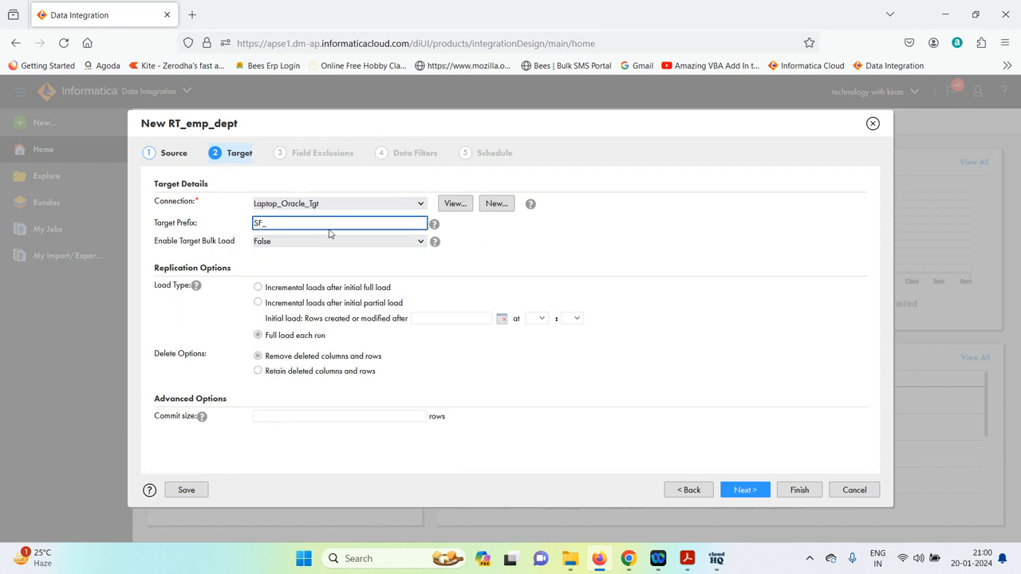
key("Home")
key("Delete")
key("Delete")
key("Delete")
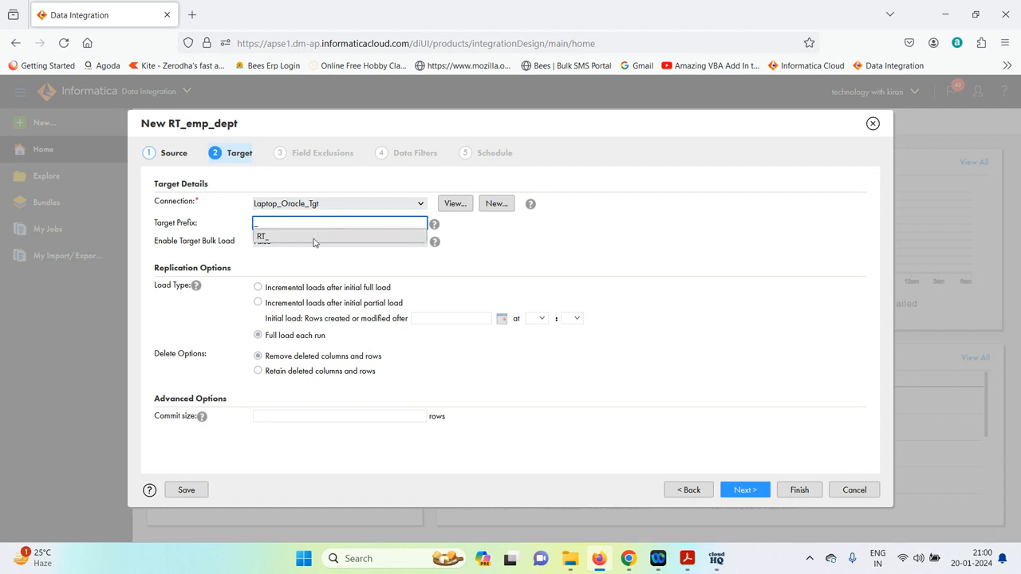
left_click(316, 239)
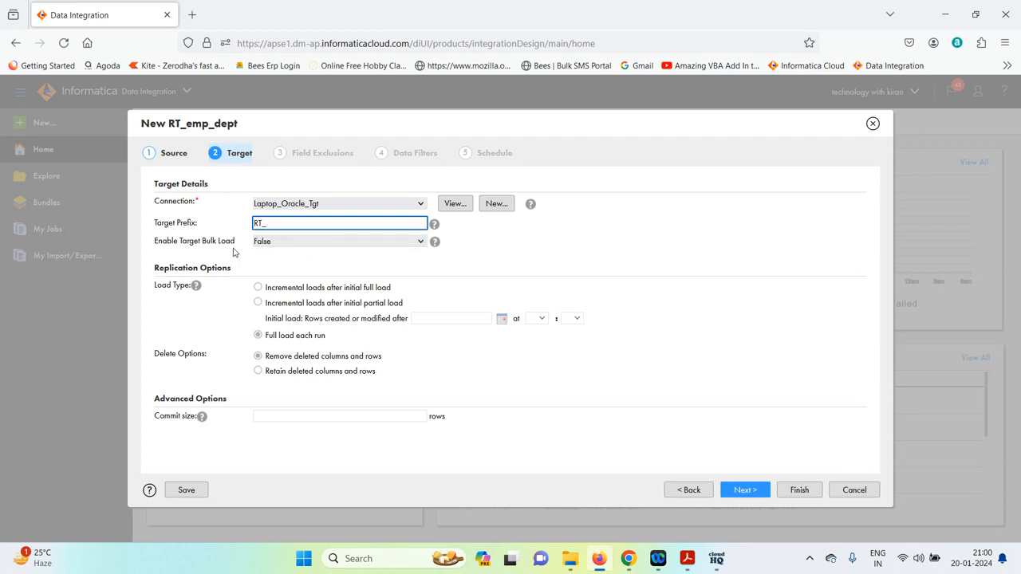
left_click(398, 256)
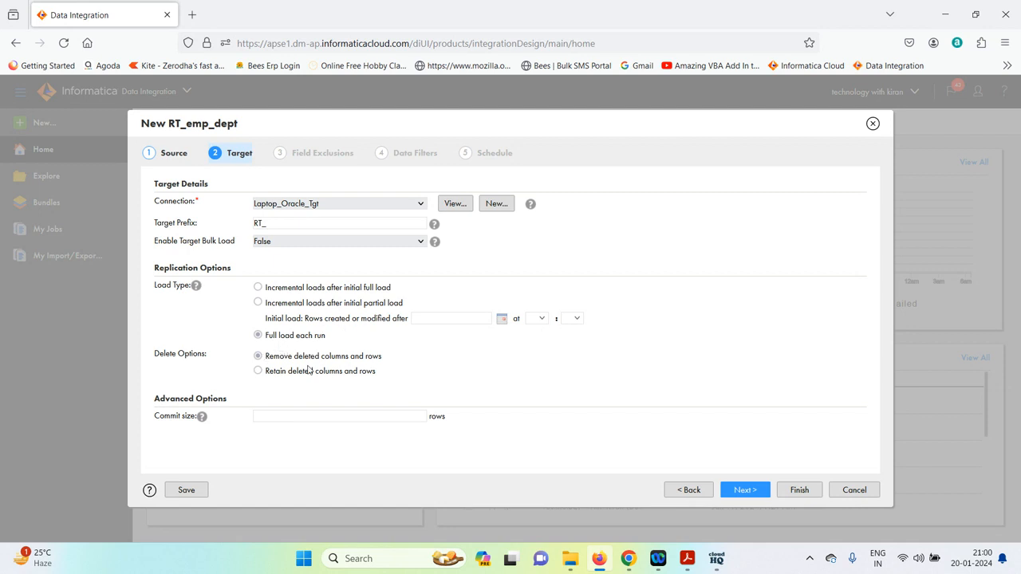
left_click(282, 417)
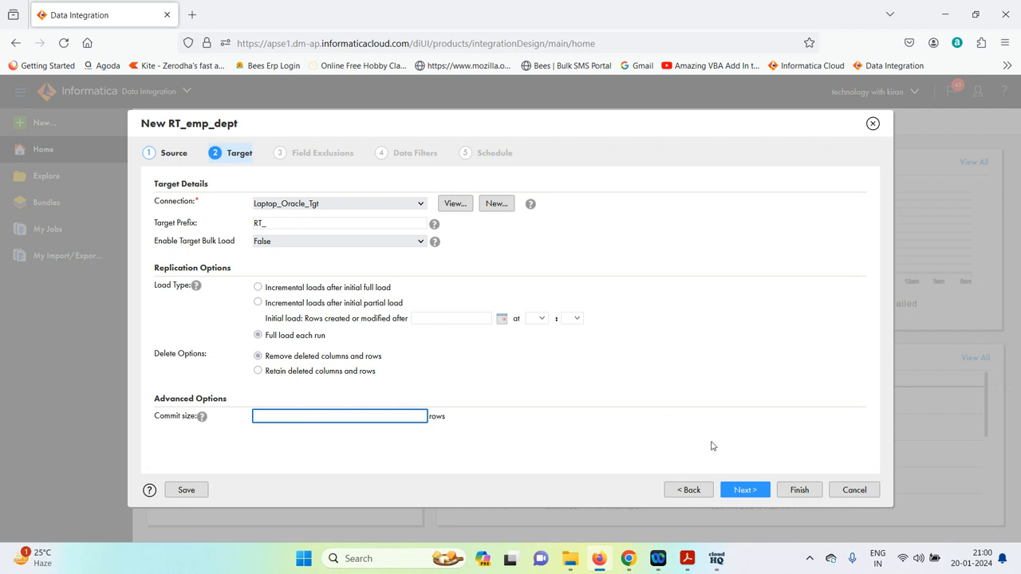
left_click(750, 489)
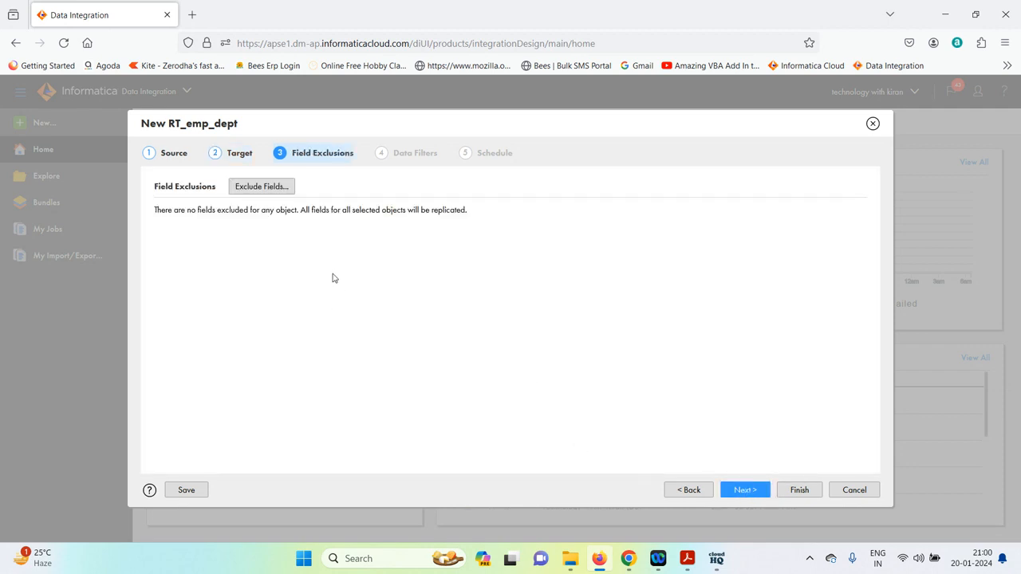
Exclude the MANAGER_ID field from the EMPLOYEES object
left_click(255, 187)
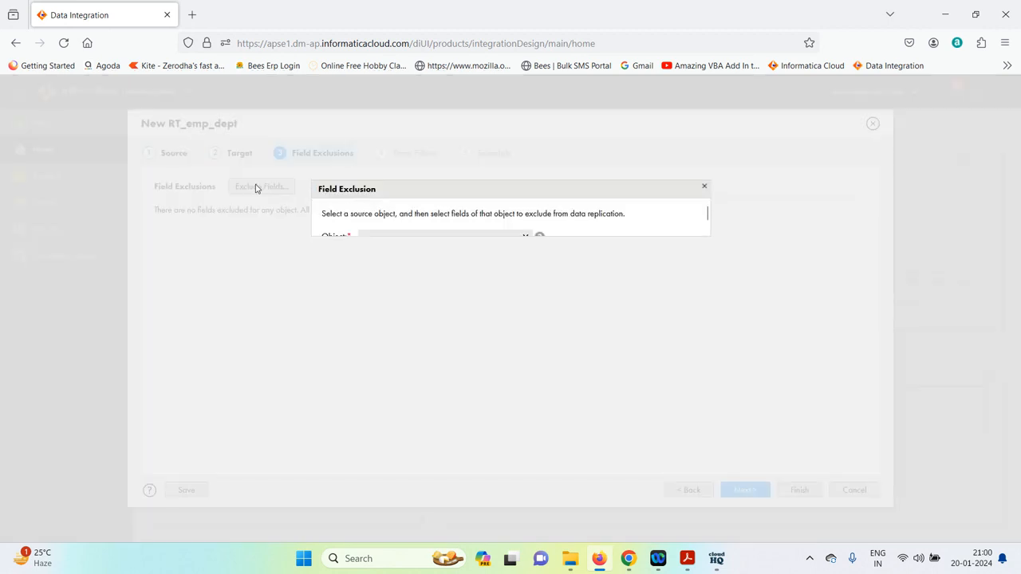
left_click(487, 239)
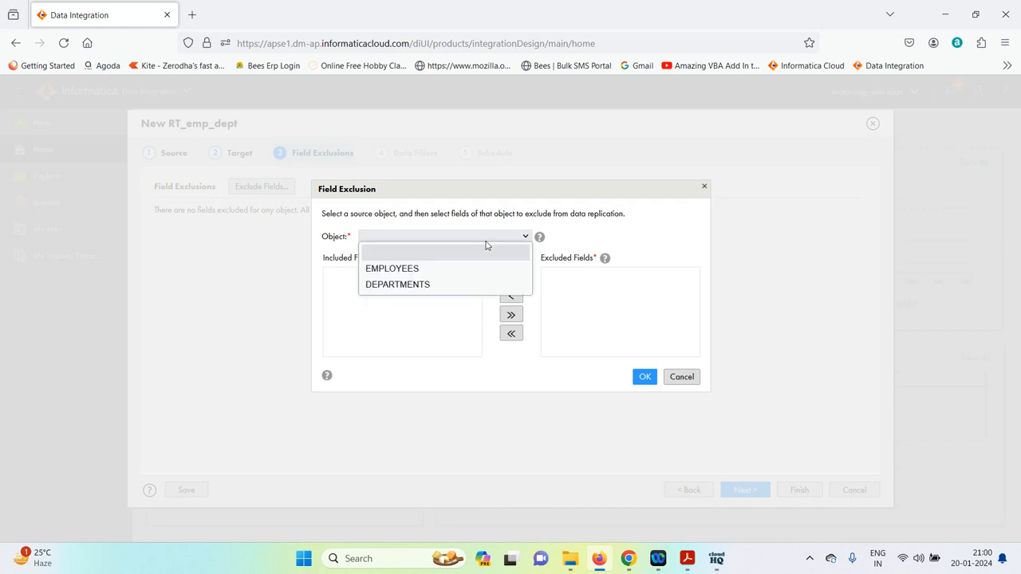
left_click(444, 272)
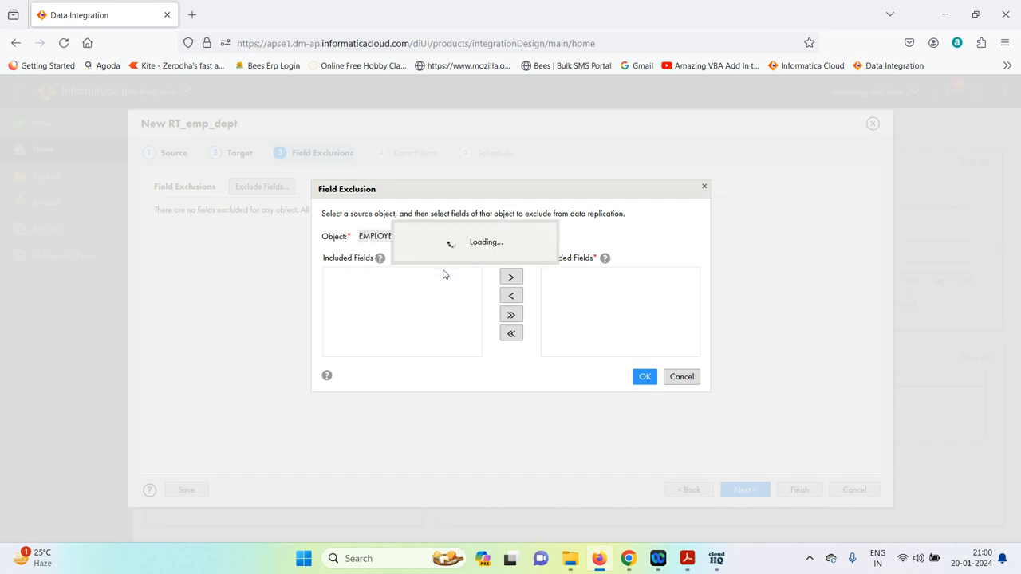
scroll(366, 329, "down", 1)
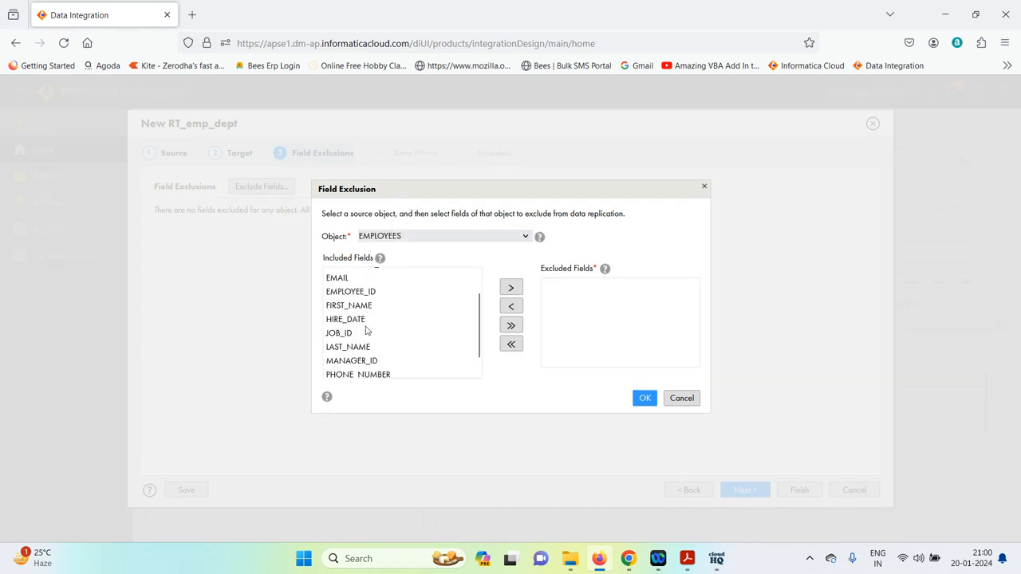
scroll(366, 329, "down", 1)
left_click(365, 350)
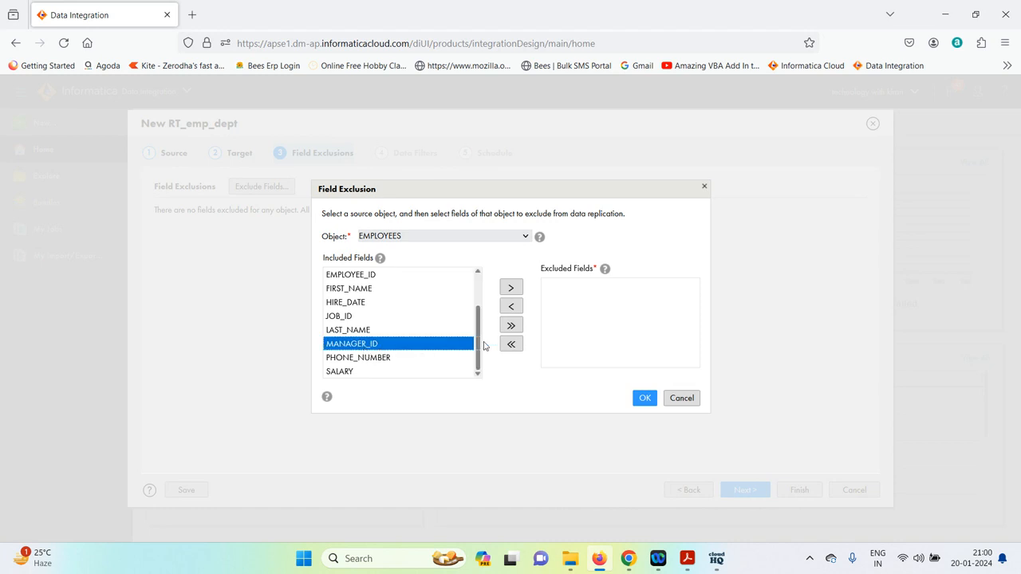
left_click(512, 288)
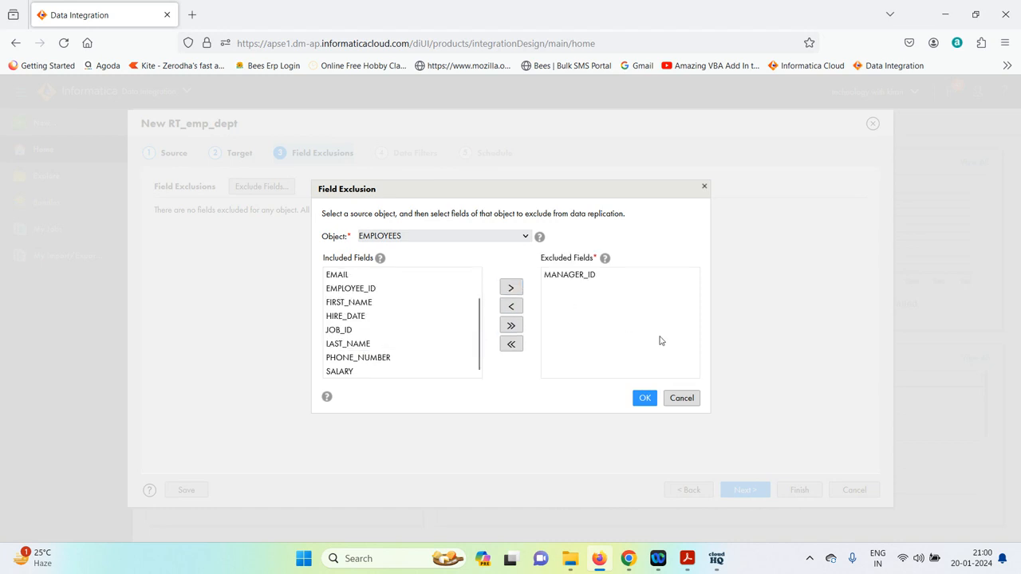
left_click(644, 398)
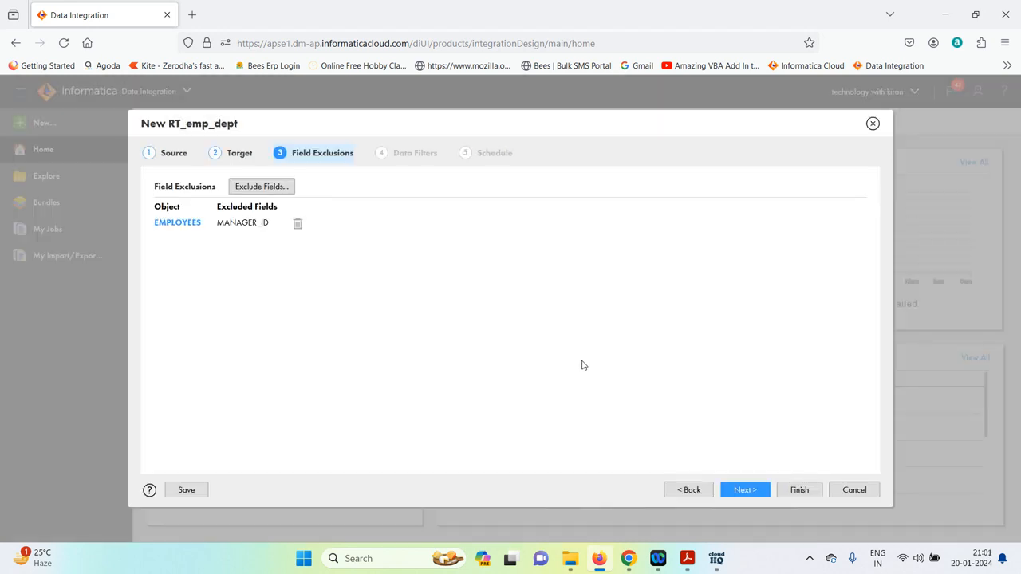
Exclude MANAGER_ID from DEPARTMENTS too, then advance to Data Filters
left_click(260, 188)
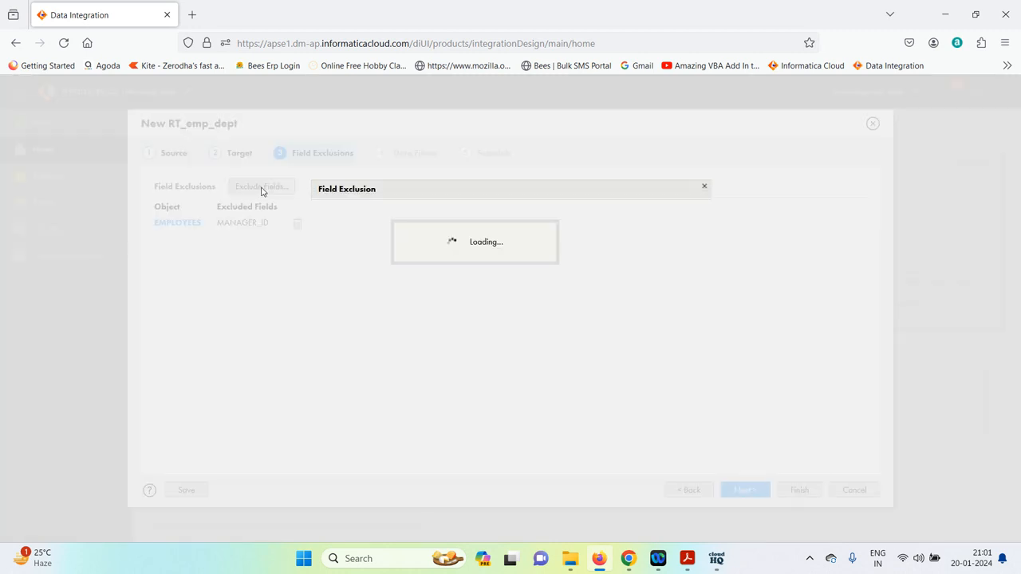
left_click(498, 239)
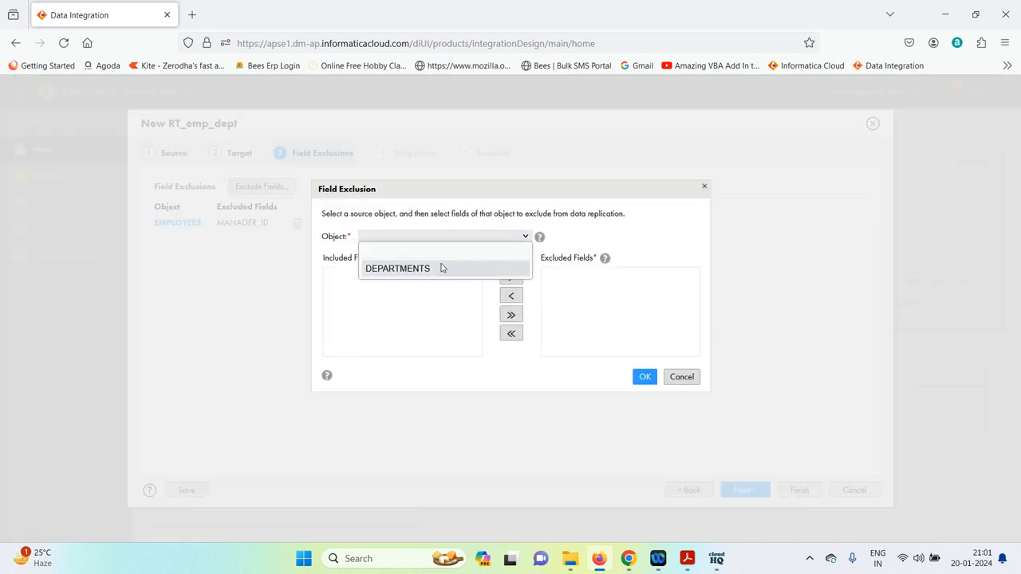
left_click(442, 269)
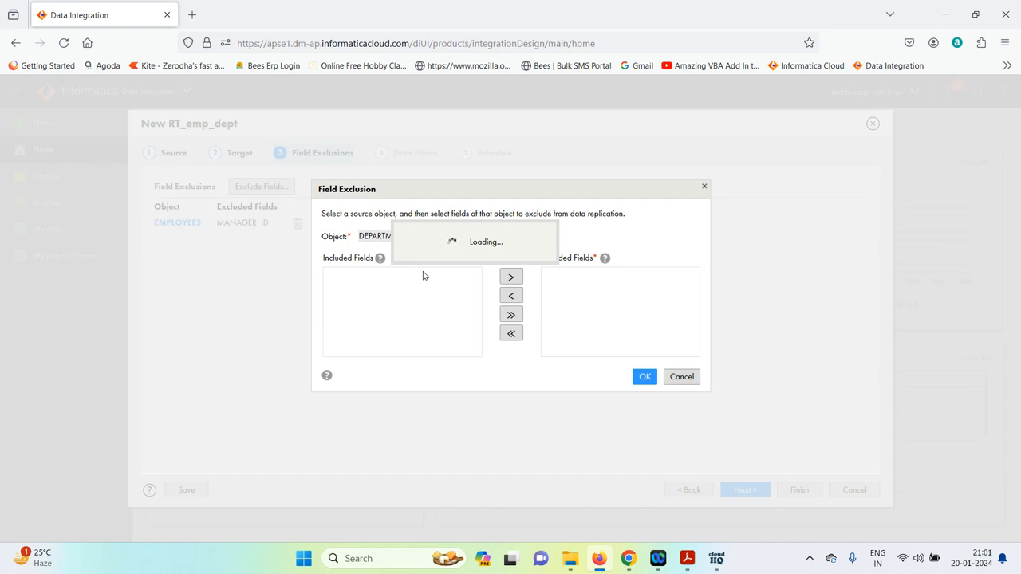
left_click(363, 317)
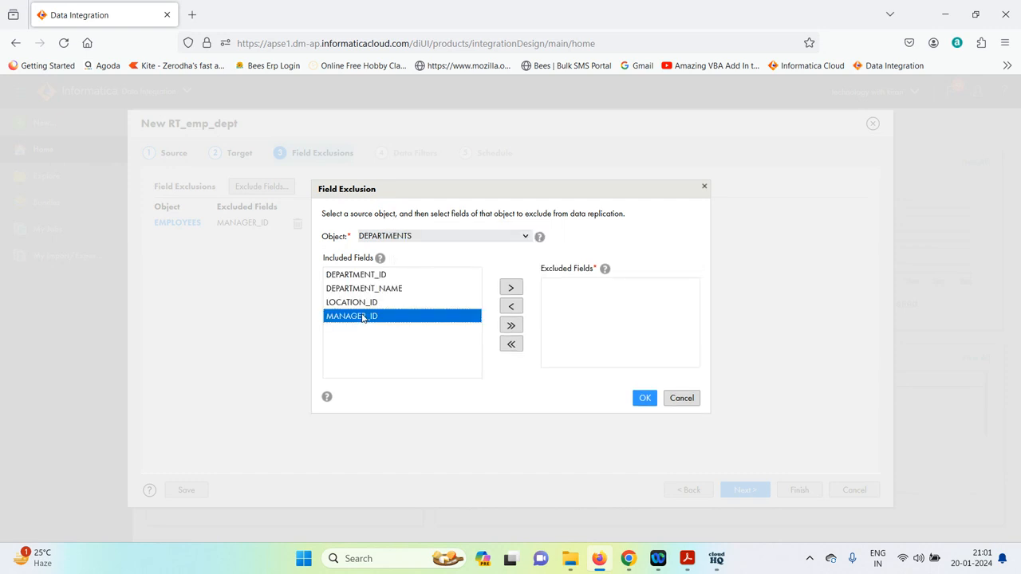
left_click(511, 288)
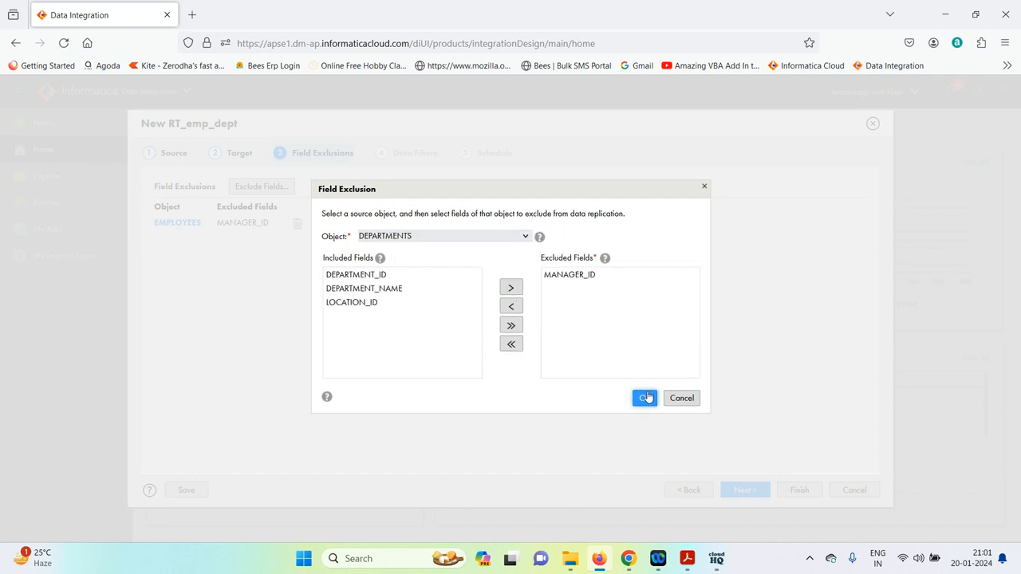
left_click(645, 398)
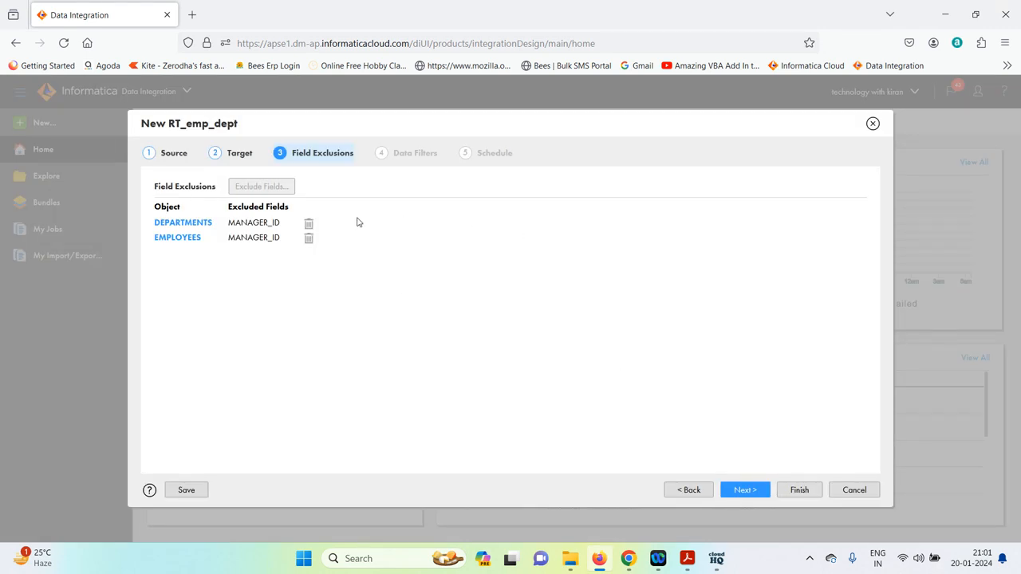
left_click(754, 495)
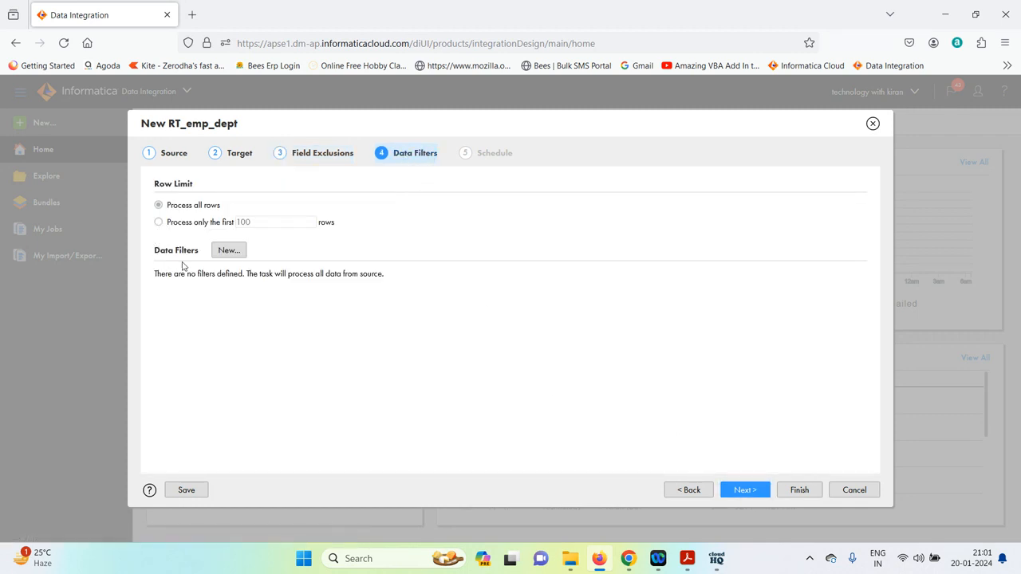
Add a data filter on EMPLOYEES where COMMISSION_PCT Is Not Null
left_click(226, 251)
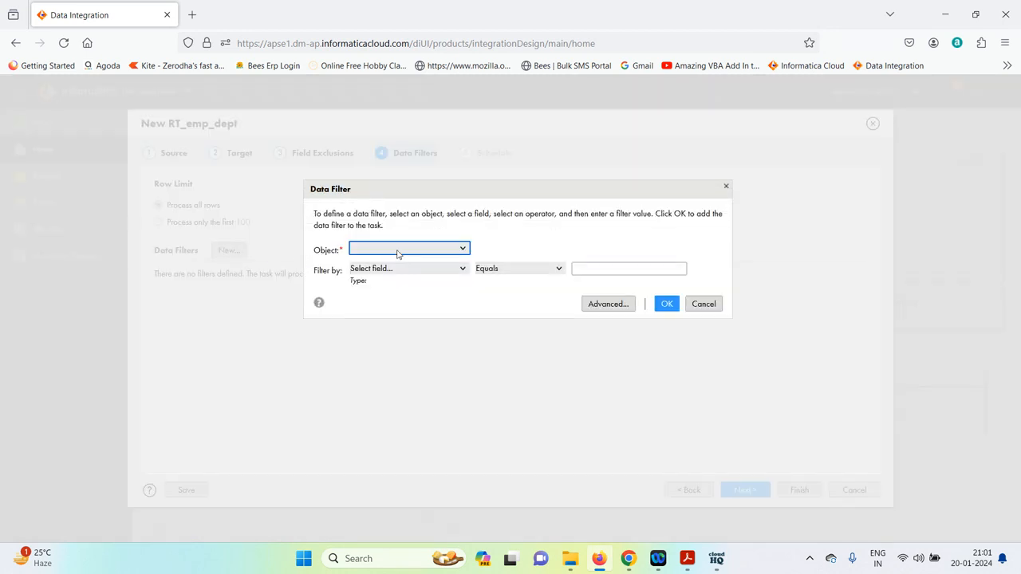
left_click(403, 252)
left_click(399, 279)
left_click(419, 270)
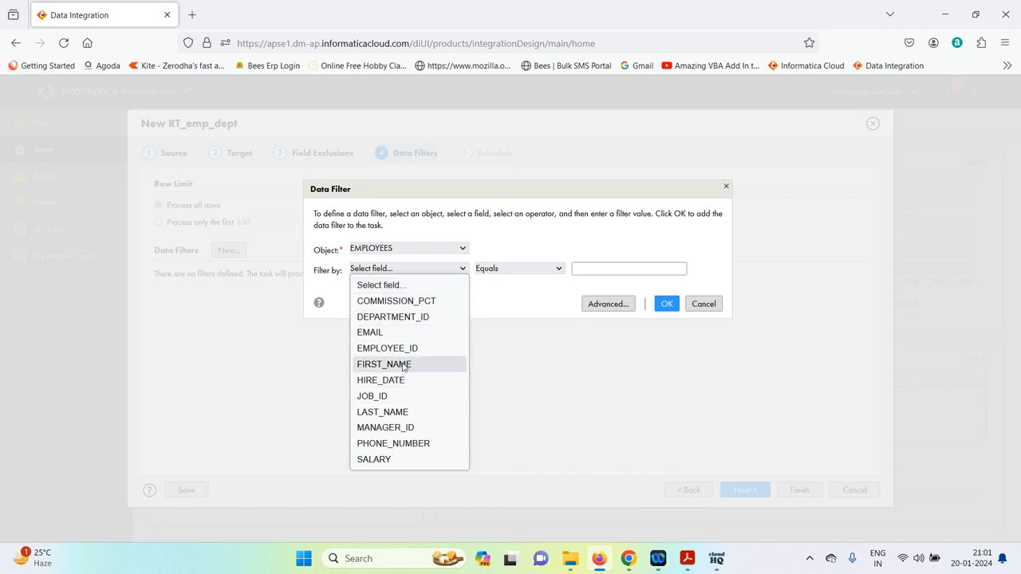
left_click(417, 303)
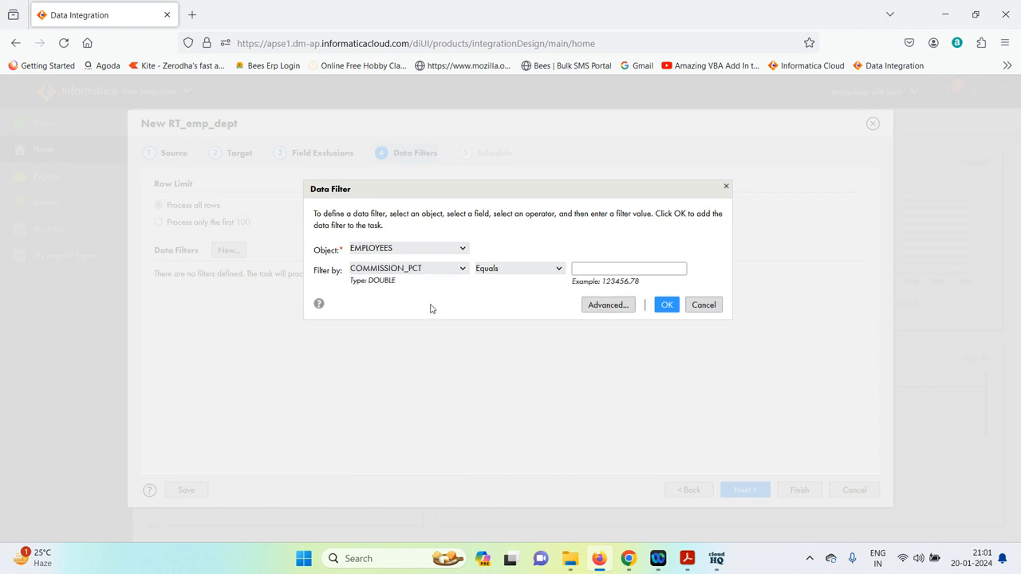
left_click(542, 271)
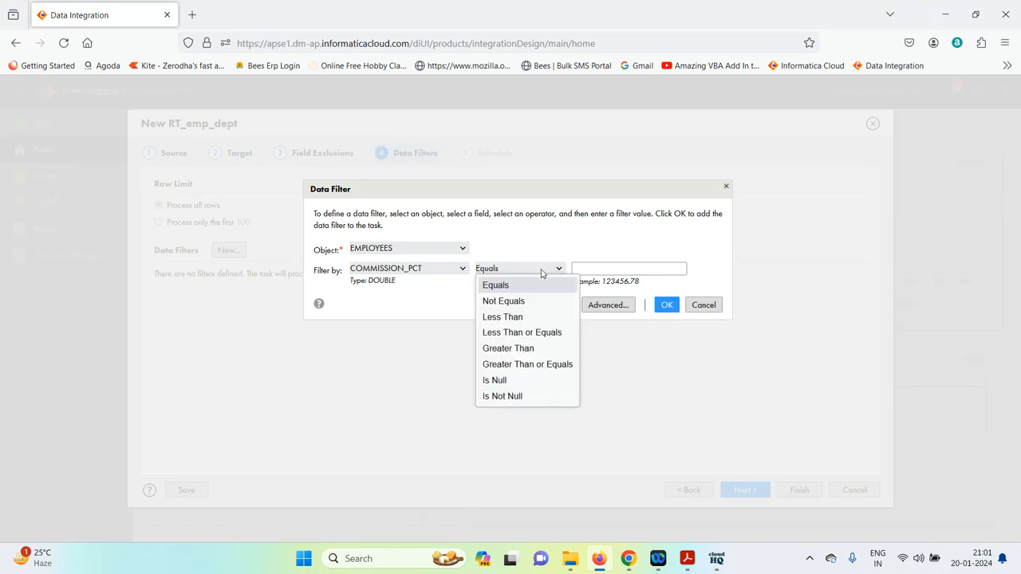
left_click(514, 397)
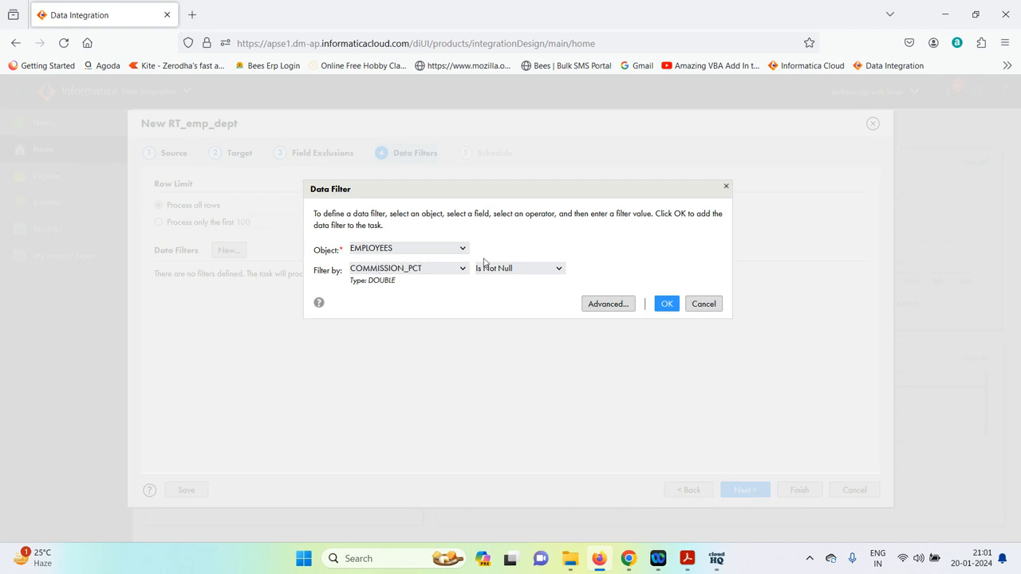
left_click(668, 307)
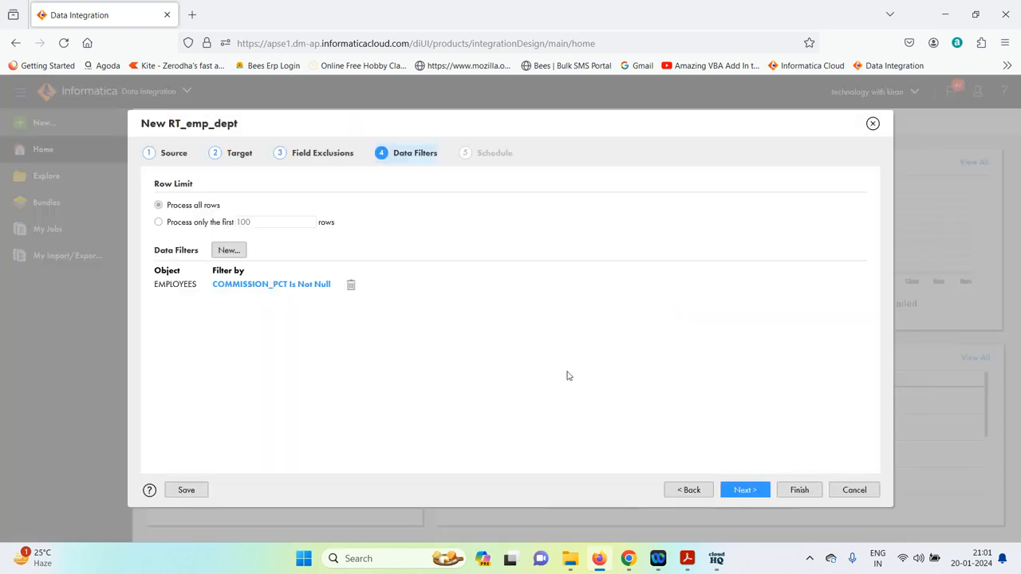
Launch Oracle SQL Developer from the desktop shortcut and return to the browser wizard
key("super+d")
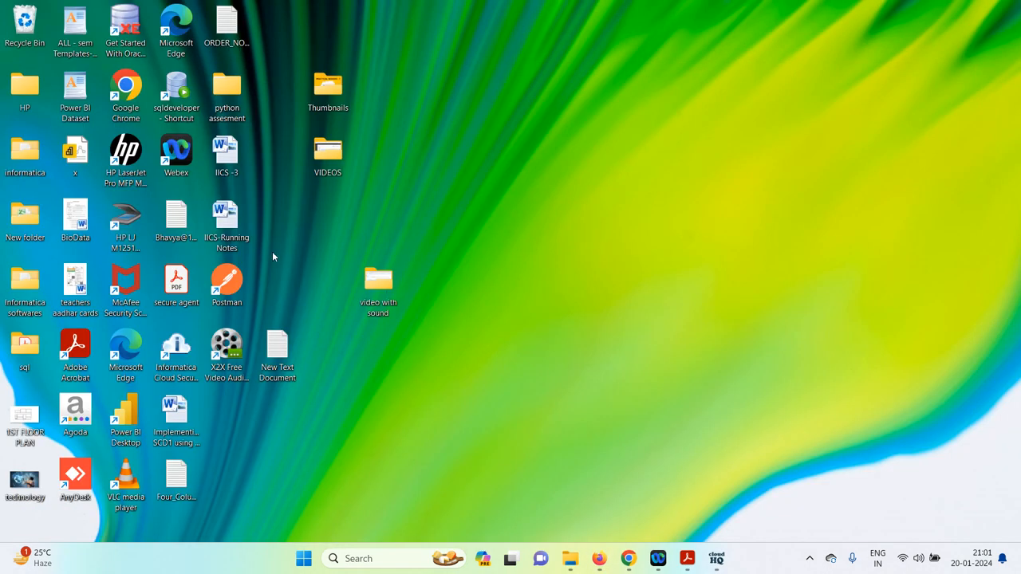
left_click(169, 94)
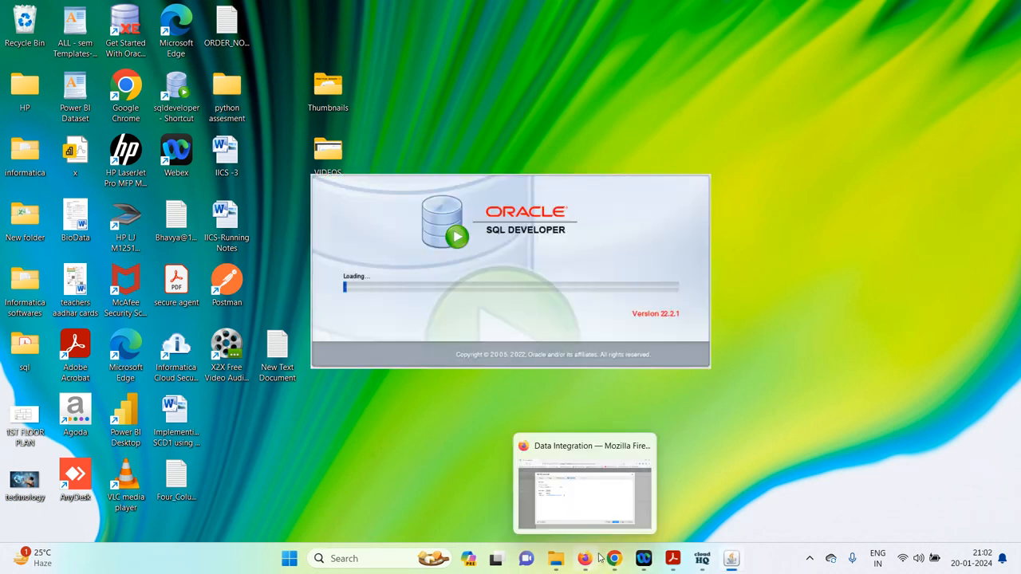
left_click(589, 560)
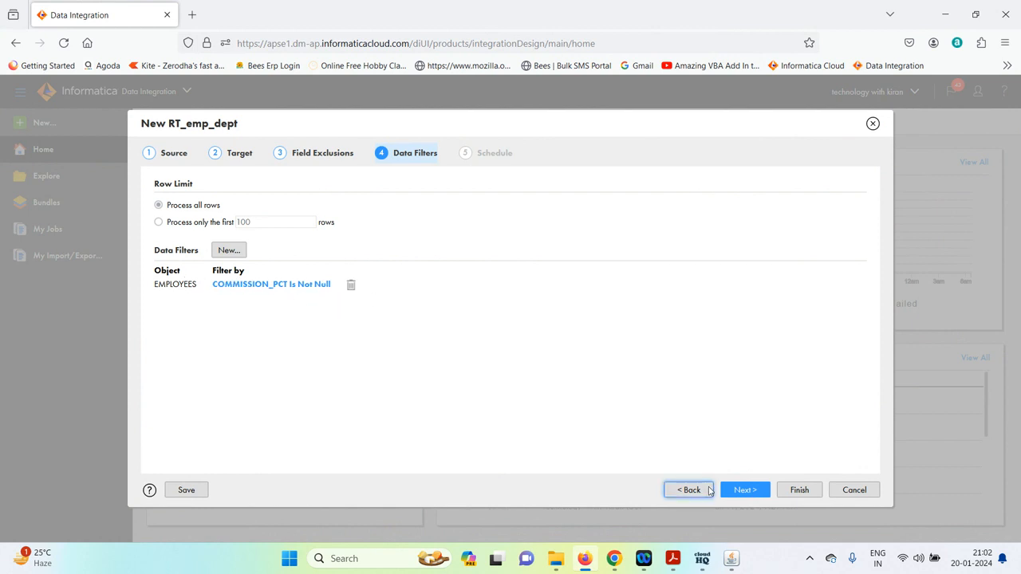
Save RT_emp_dept with 'Do not run this task on a schedule' selected
left_click(744, 490)
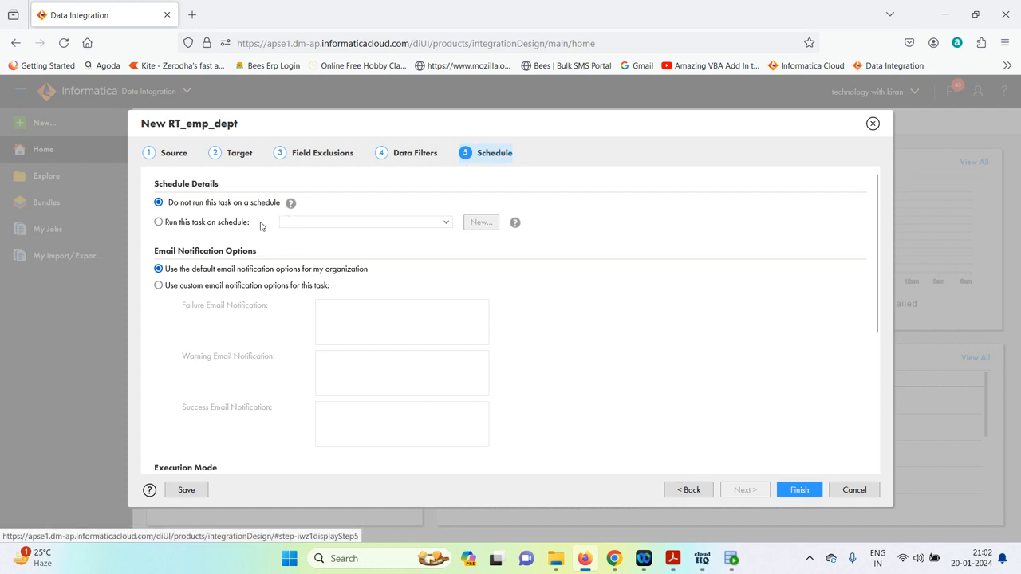
left_click(158, 224)
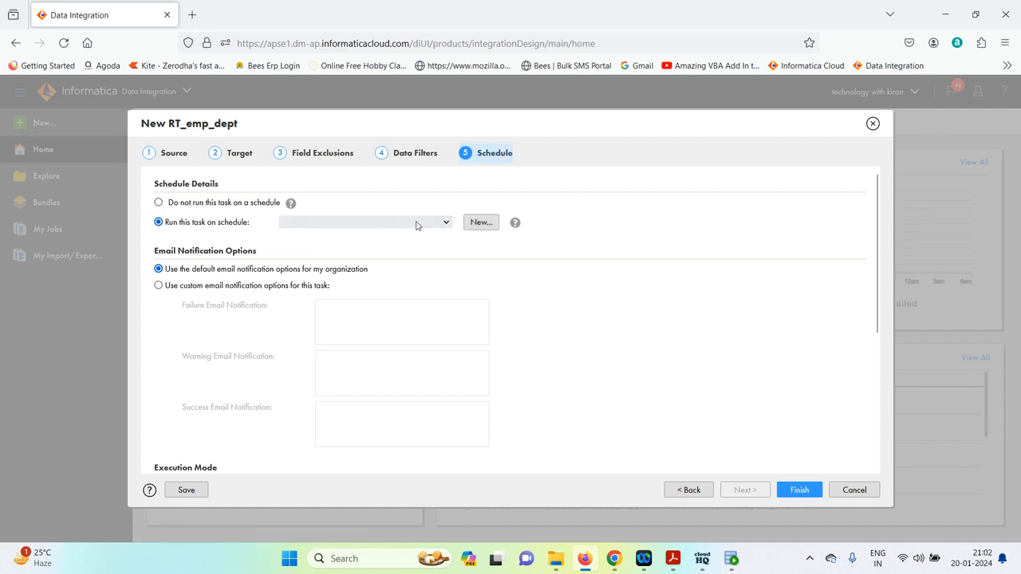
left_click(442, 223)
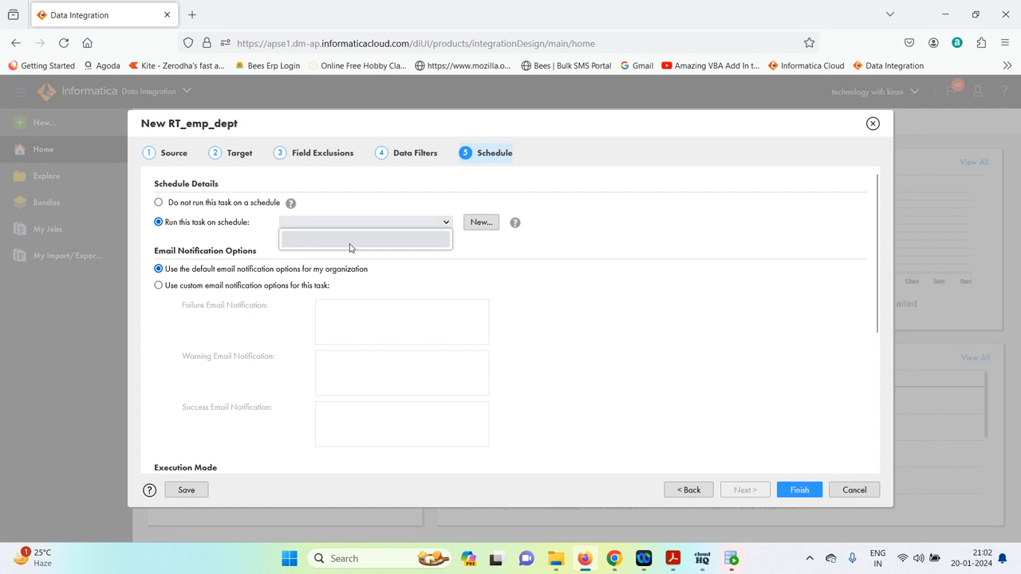
left_click(482, 224)
left_click(158, 203)
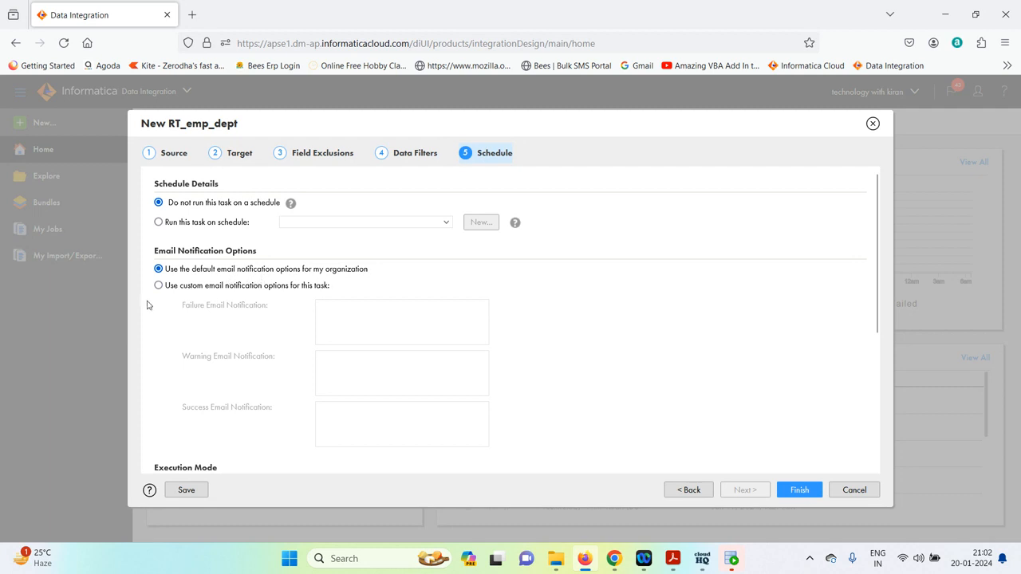
scroll(301, 297, "down", 3)
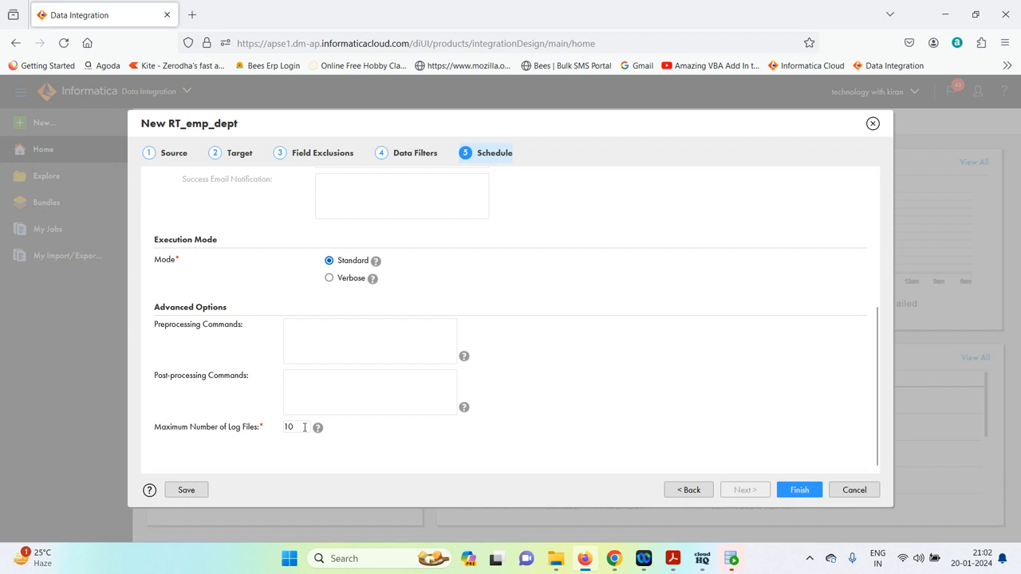
scroll(498, 329, "up", 5)
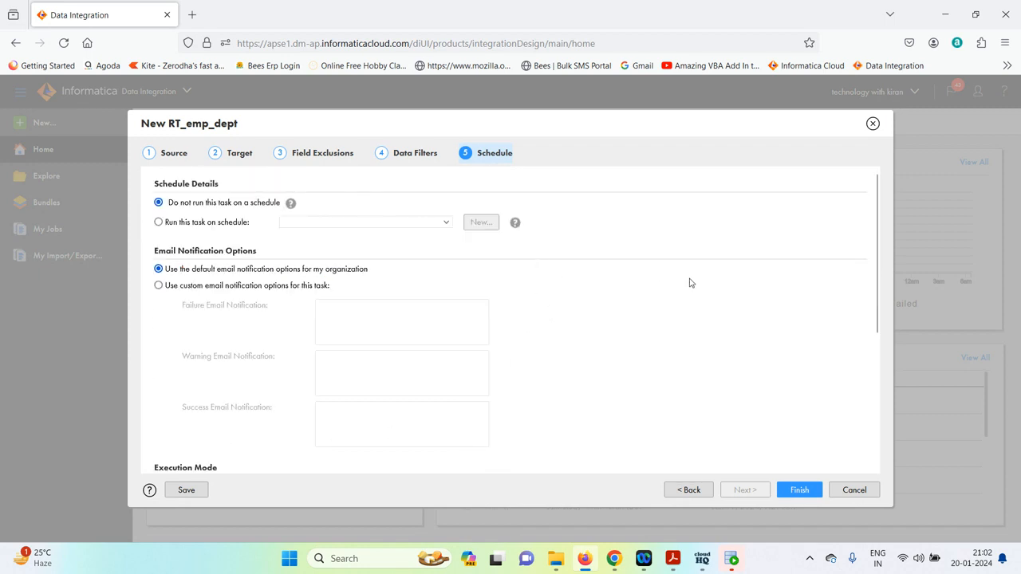
left_click(802, 490)
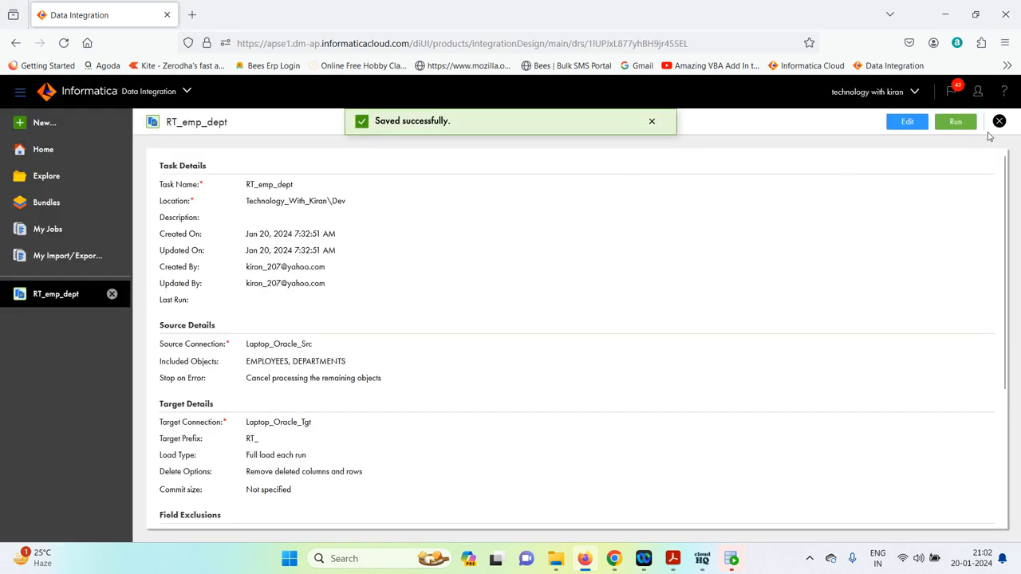
Run RT_emp_dept, check that job RT_emp_dept-1 is Starting in My Jobs, then switch to SQL Developer
left_click(963, 124)
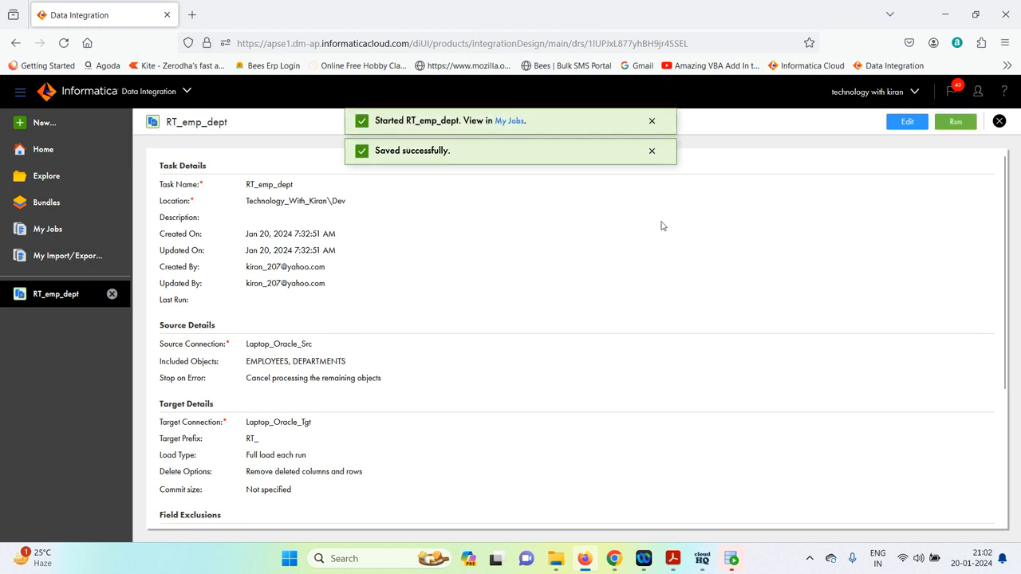
left_click(509, 122)
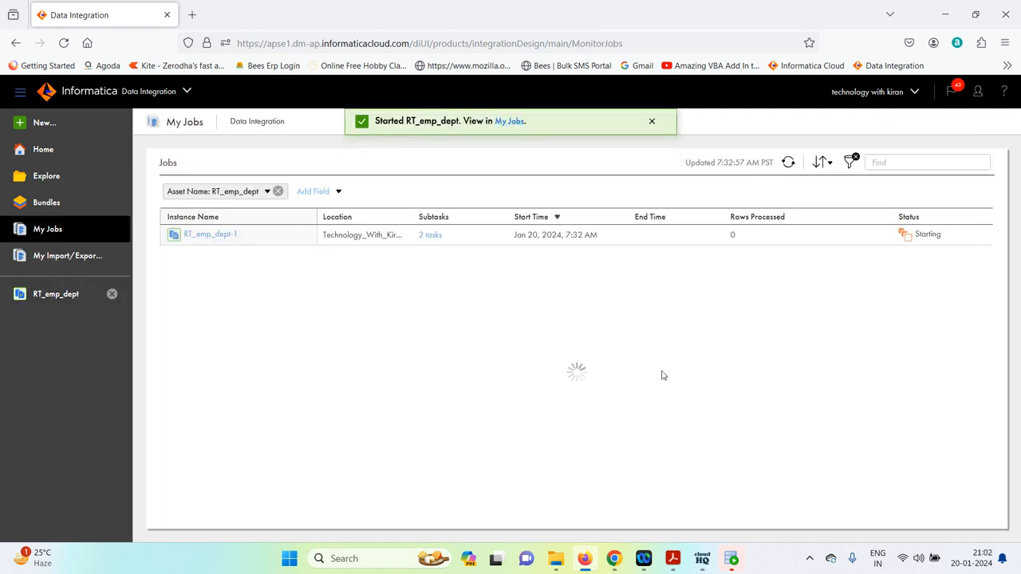
left_click(732, 559)
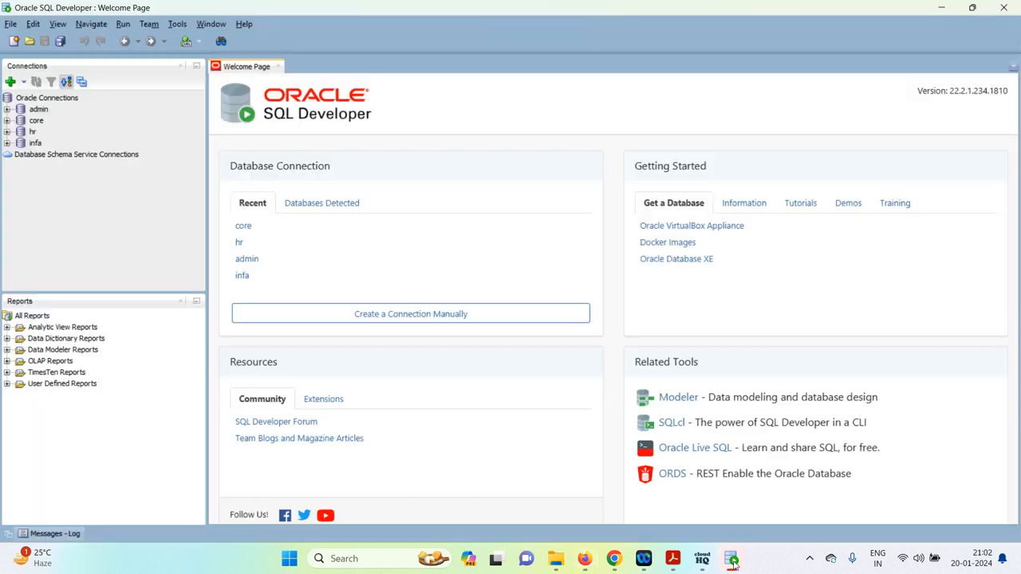
Log in to the core connection in SQL Developer with its password, then return to Firefox
double_click(36, 120)
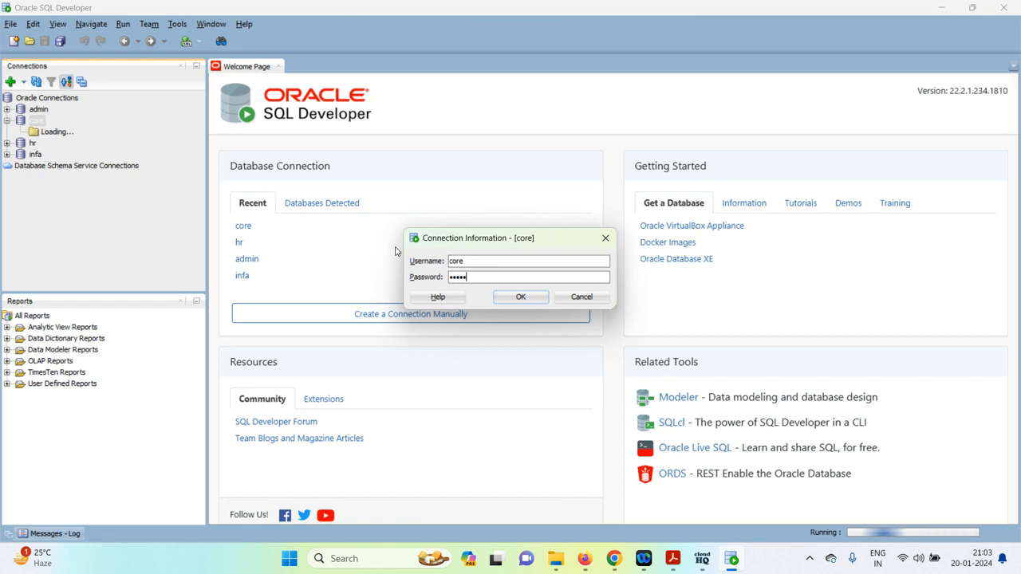
key("Return")
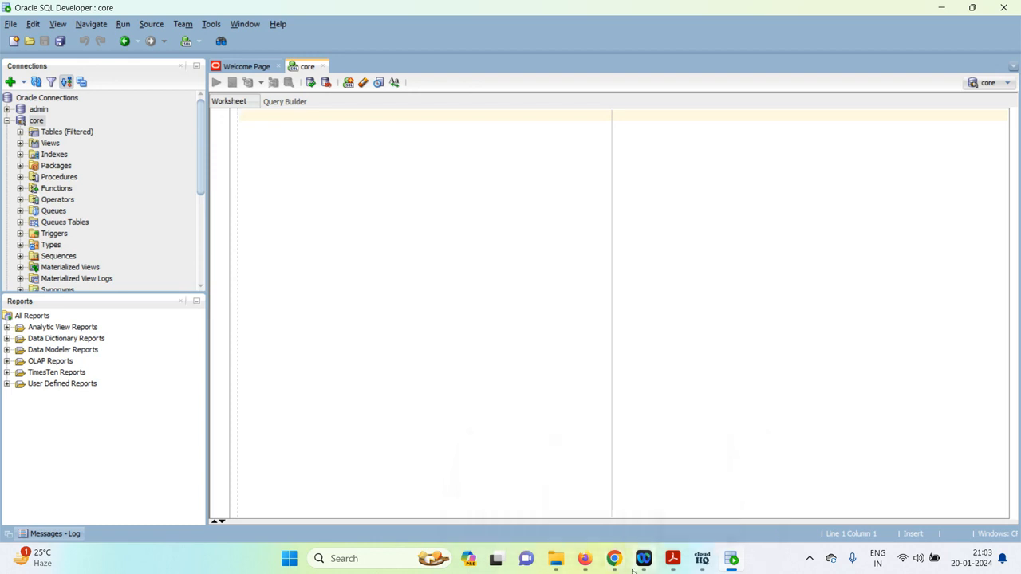
left_click(587, 559)
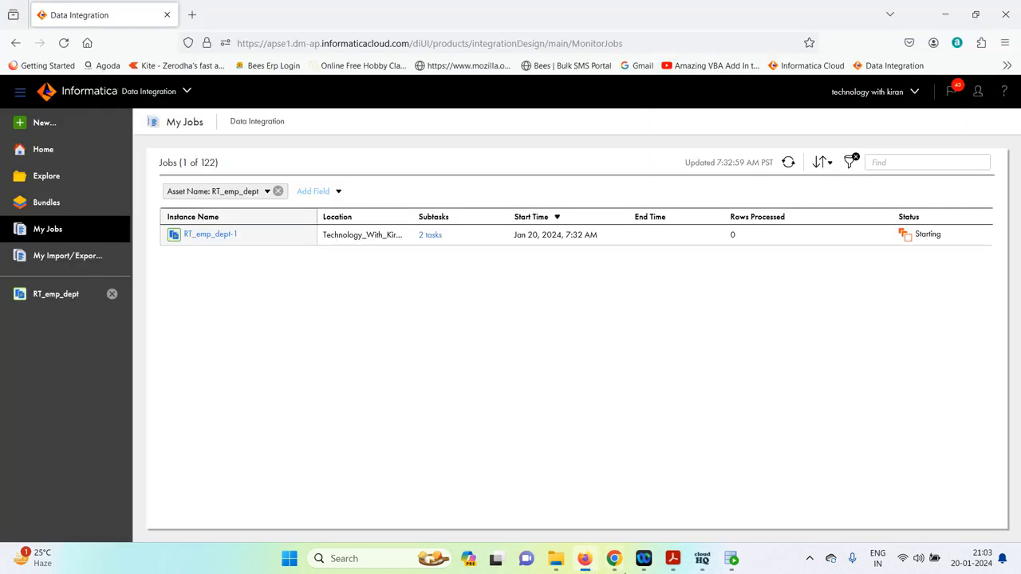
Refresh My Jobs until RT_emp_dept-1 shows Success and review its 62-row details, then return to SQL Developer
left_click(787, 164)
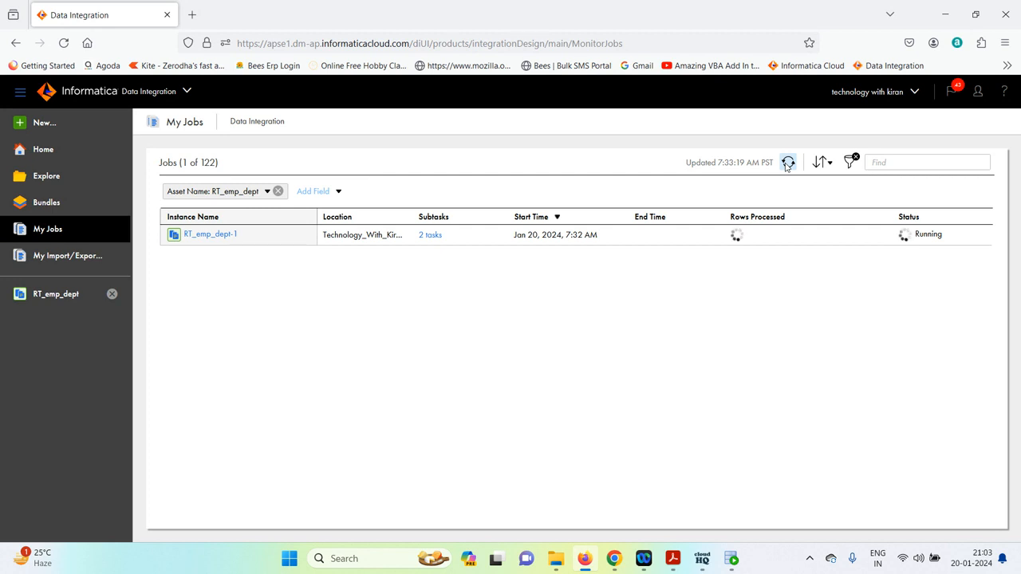
left_click(787, 162)
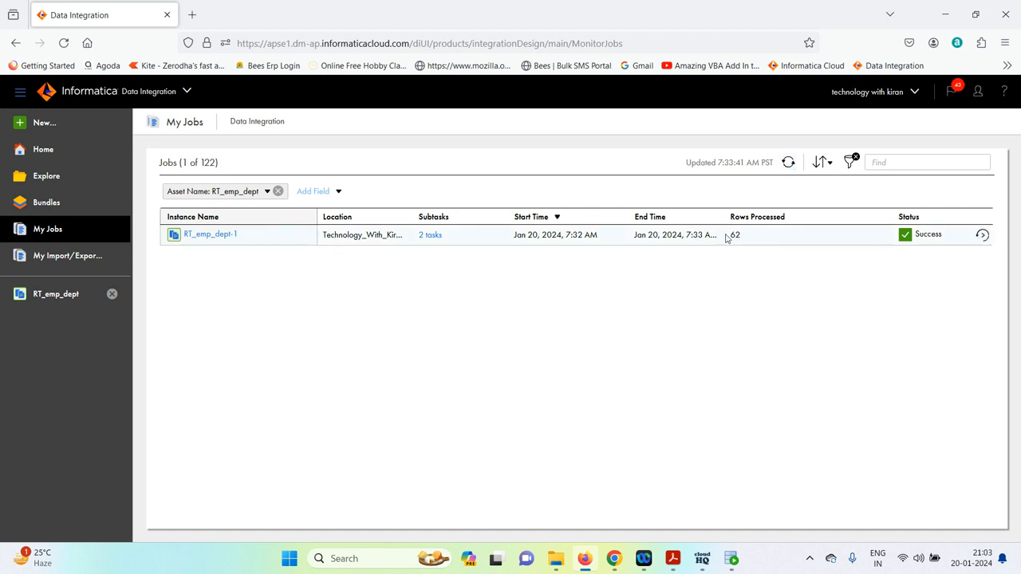
left_click(203, 236)
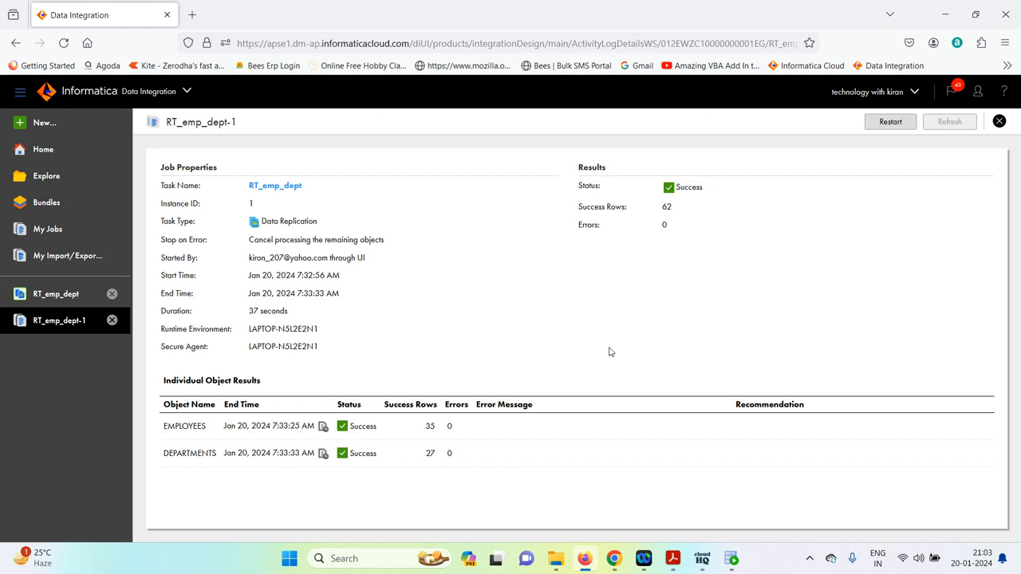
left_click(732, 560)
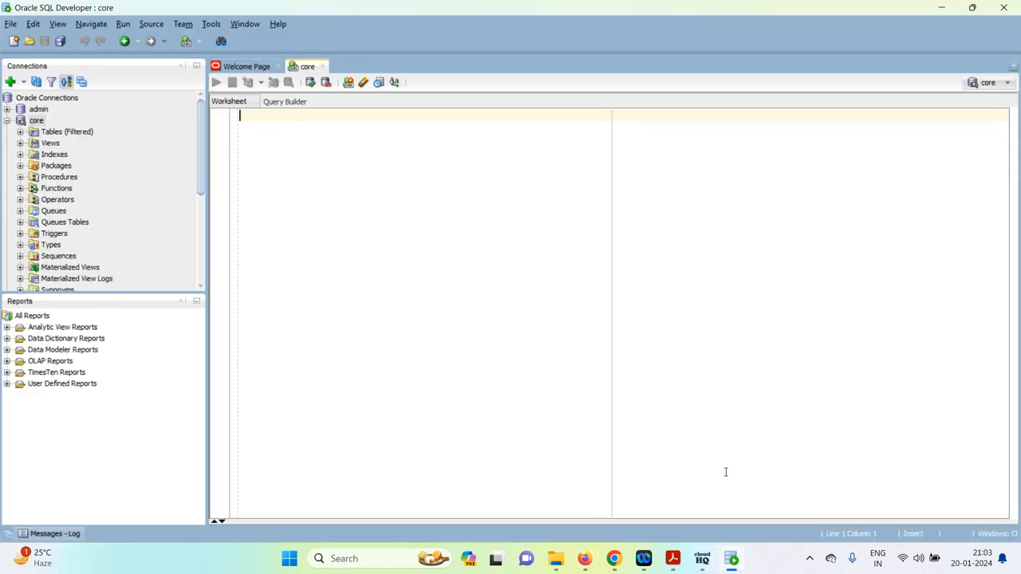
Run 'select * from rt_employees;' in the core worksheet
type("select ")
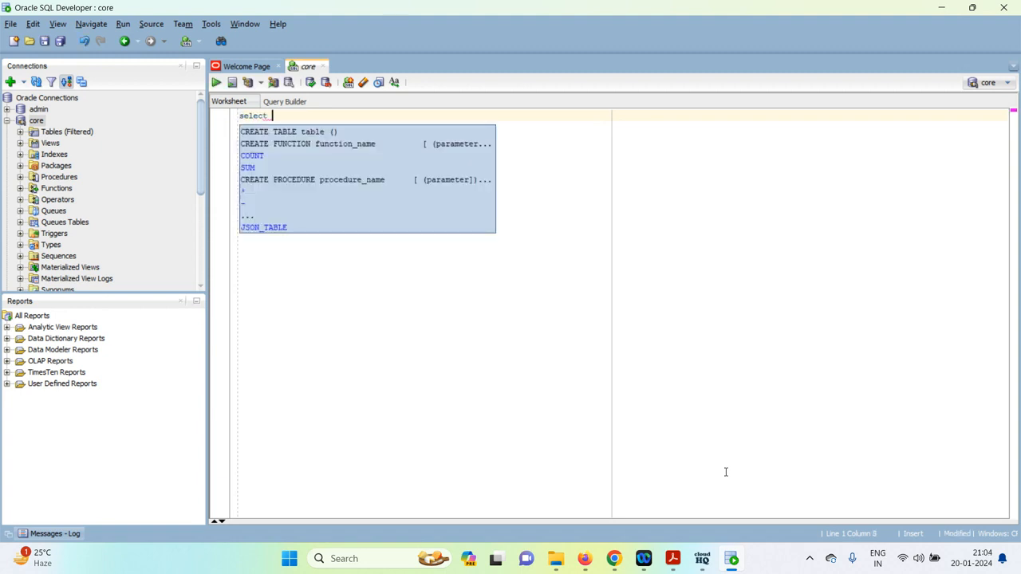
type("* from ")
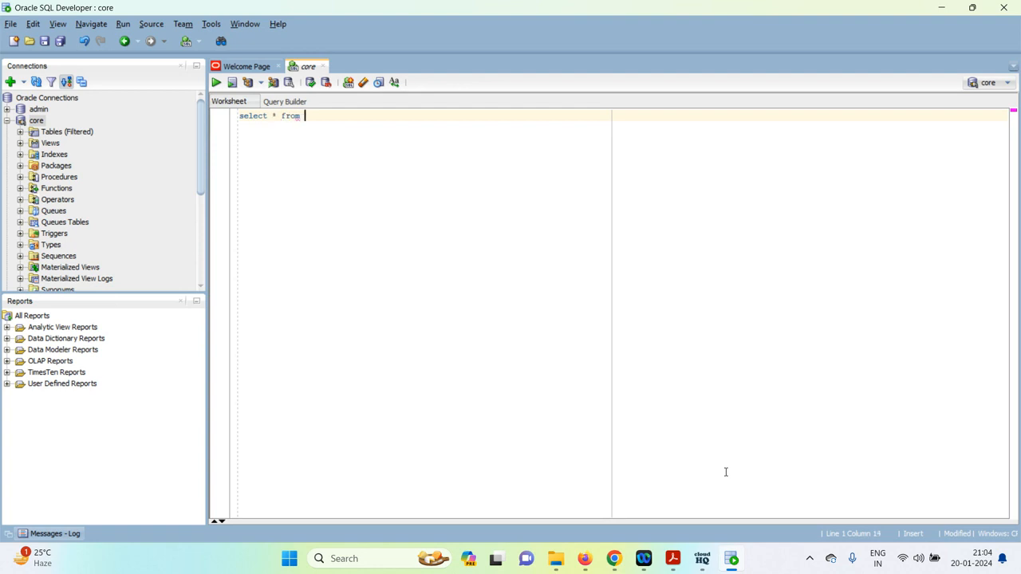
type("rt")
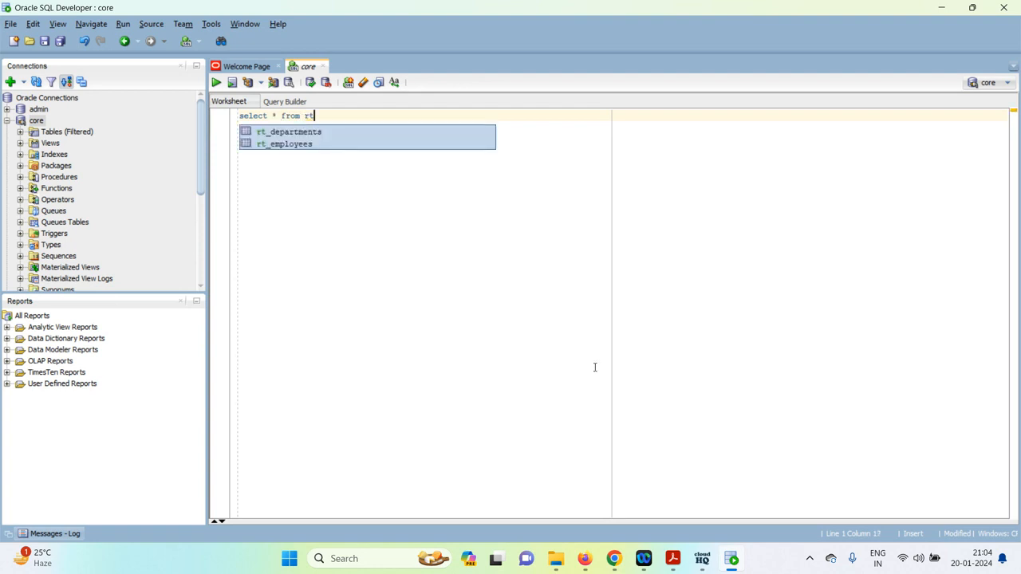
double_click(308, 145)
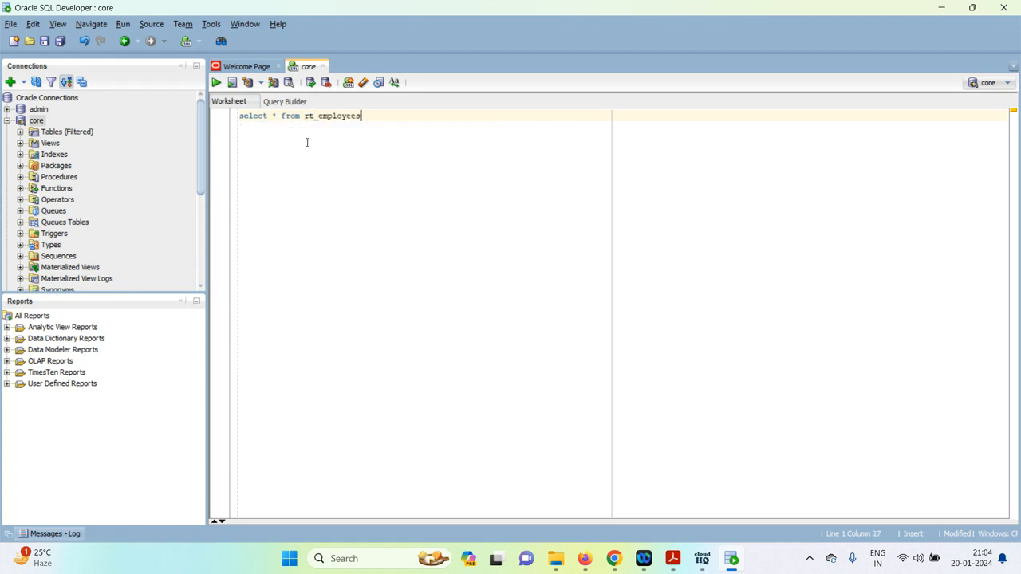
type(";")
key("ctrl+Return")
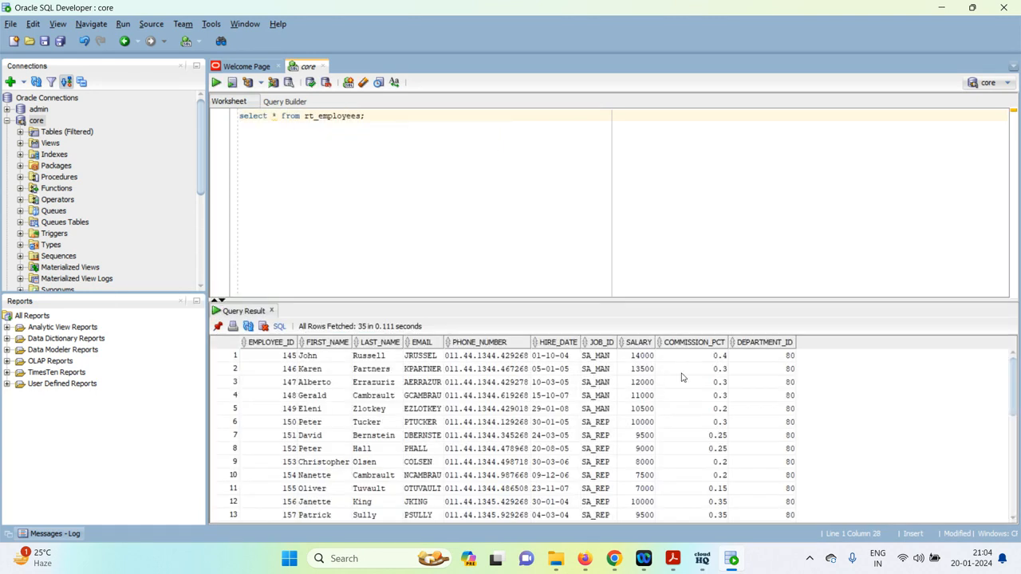
scroll(688, 378, "down", 7)
scroll(692, 378, "up", 7)
Add and run 'select * from rt_departments;', then rerun the rt_employees query
key("Return")
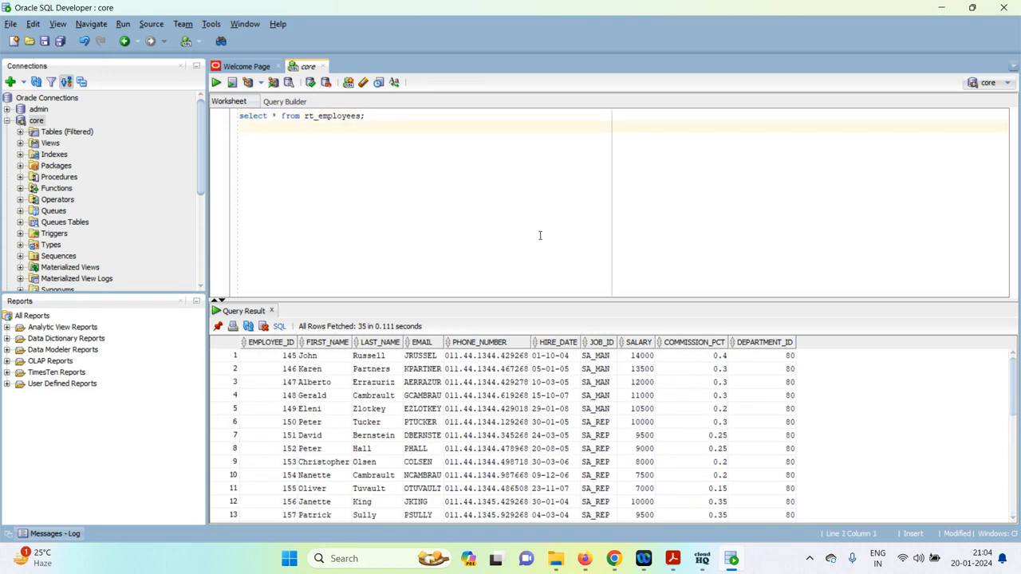
type("sele")
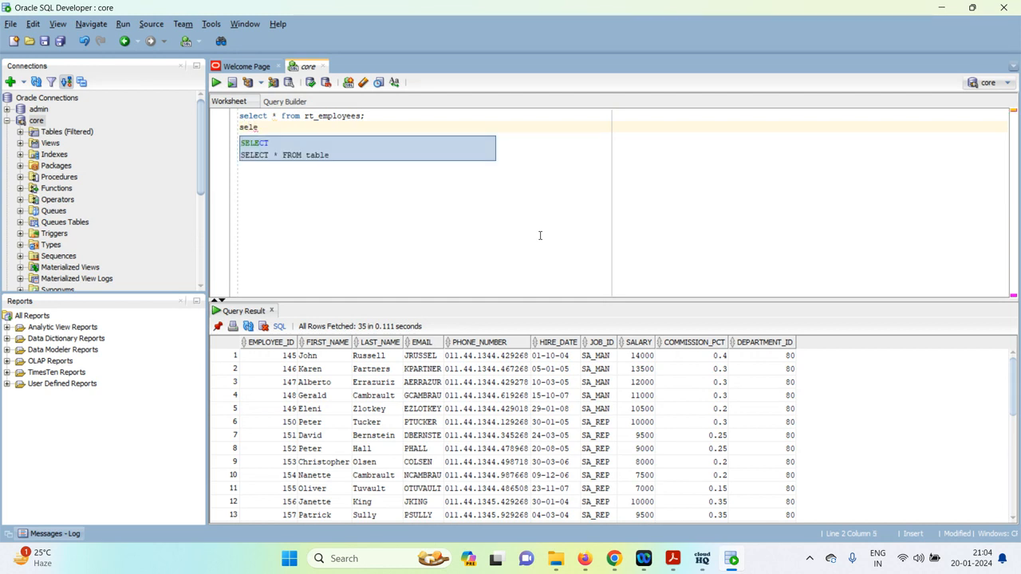
type("ct *")
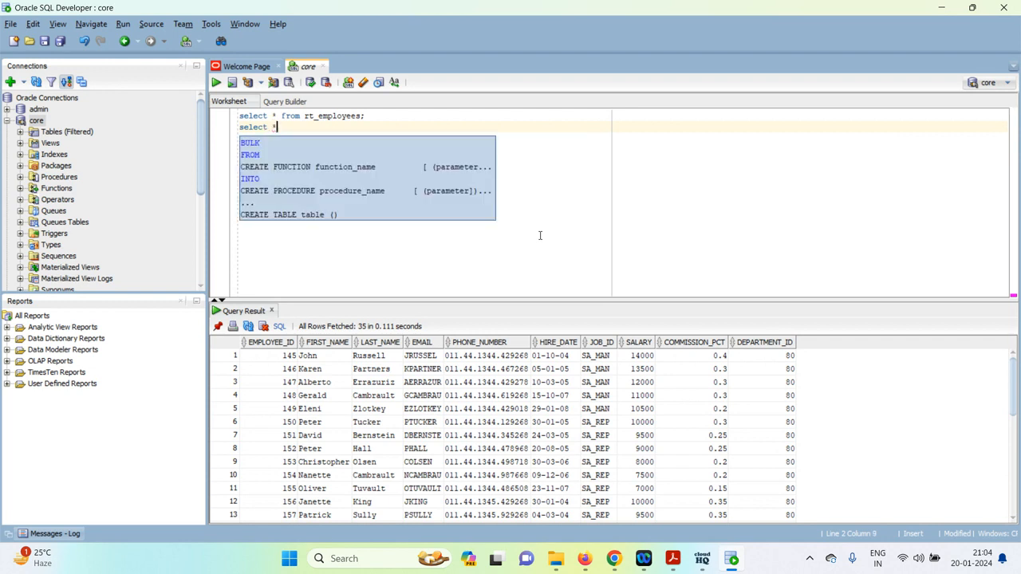
type(" f")
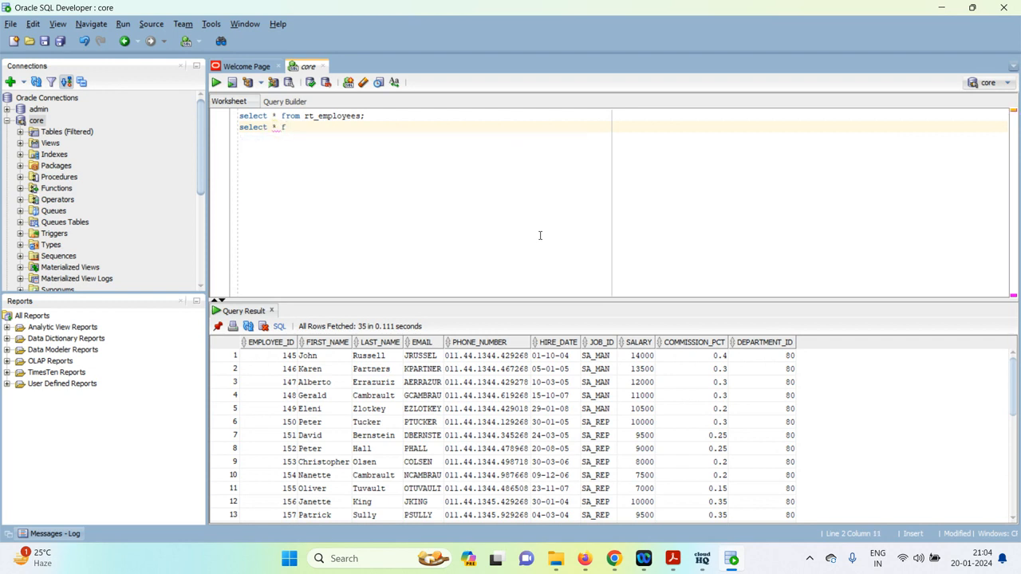
type("rom rt")
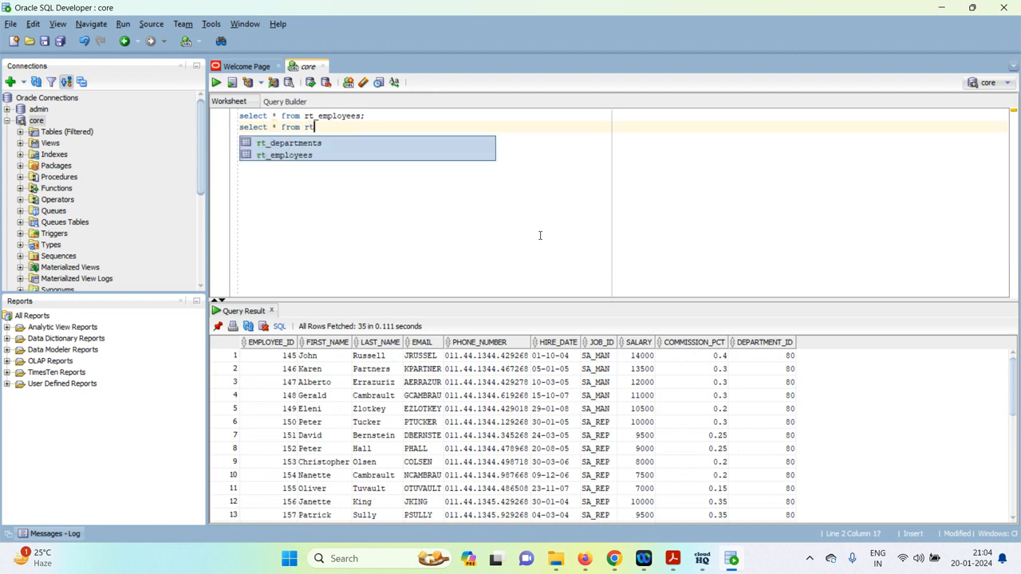
type("_")
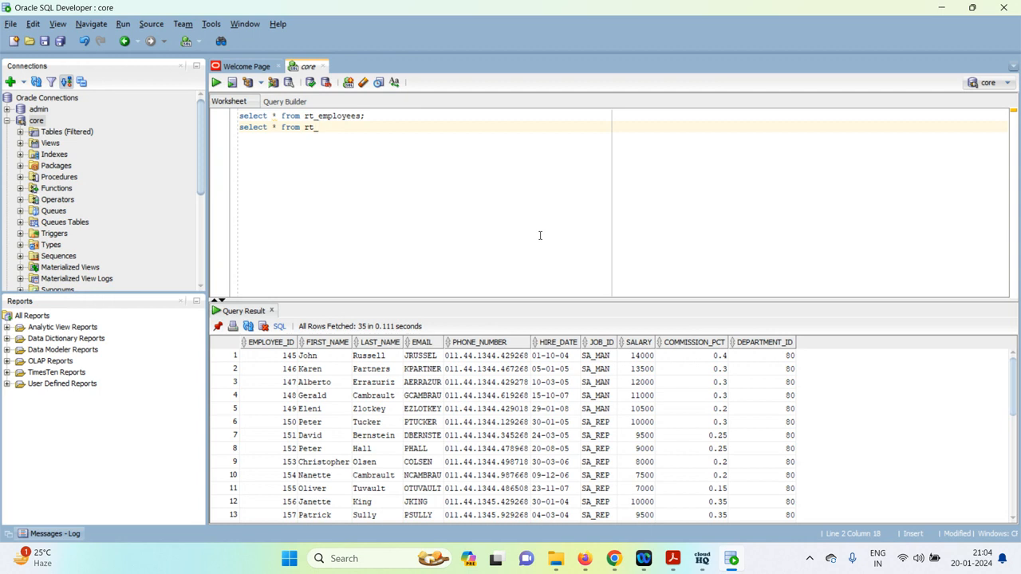
type("employu")
key("BackSpace")
key("BackSpace")
key("BackSpace")
key("BackSpace")
key("BackSpace")
key("BackSpace")
type("de")
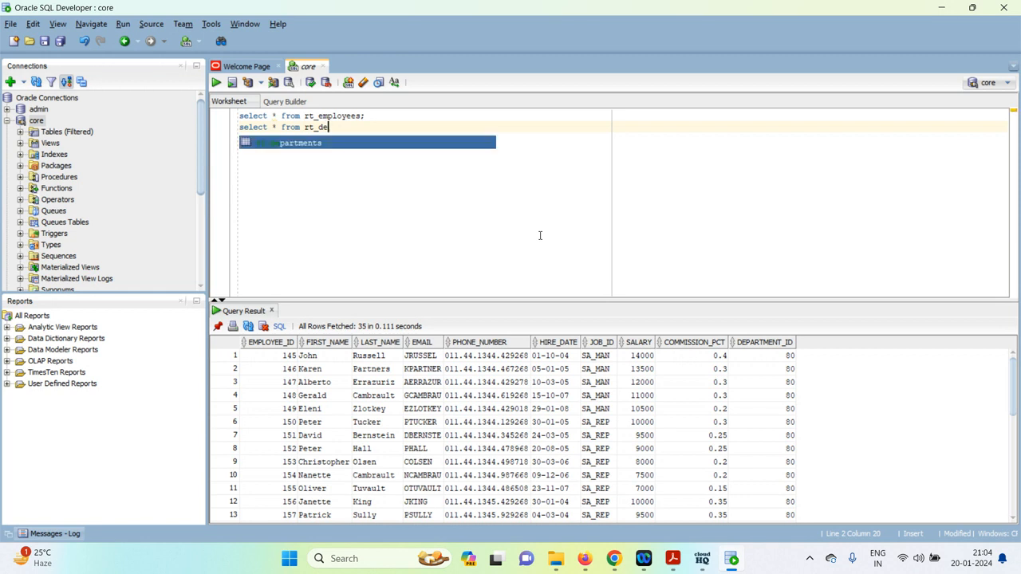
key("Return")
type(";")
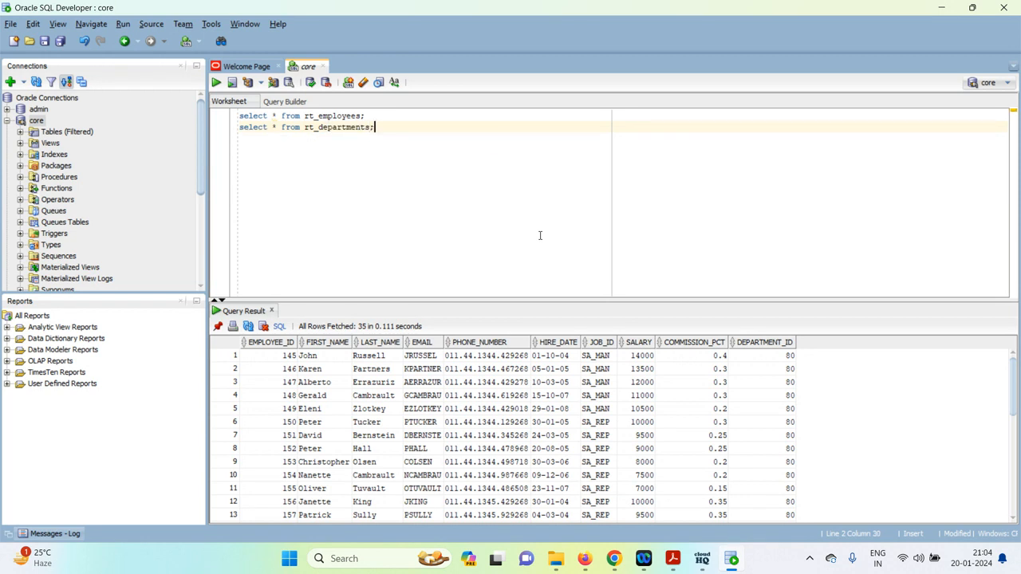
key("ctrl+Return")
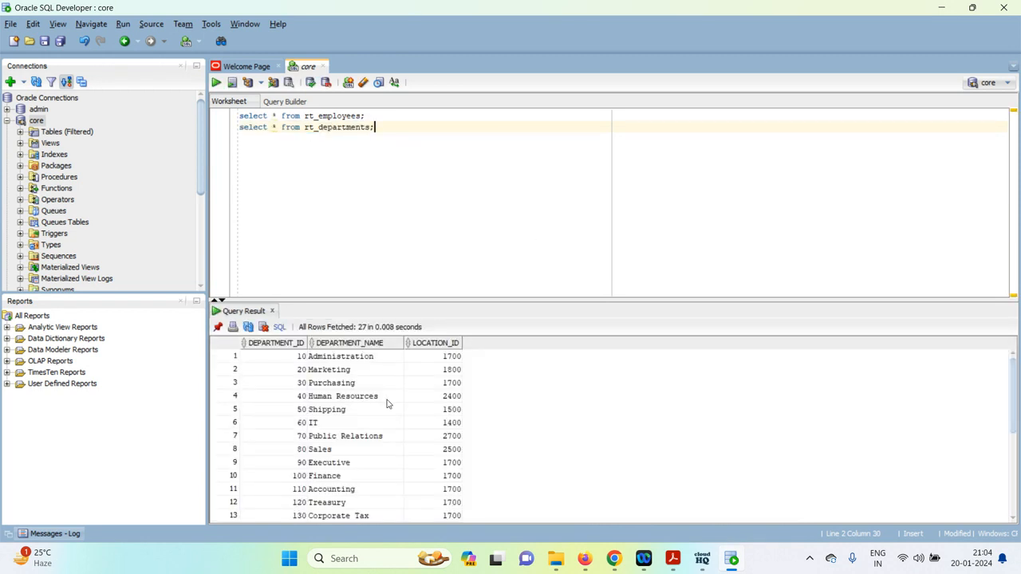
scroll(388, 405, "down", 4)
scroll(391, 403, "up", 4)
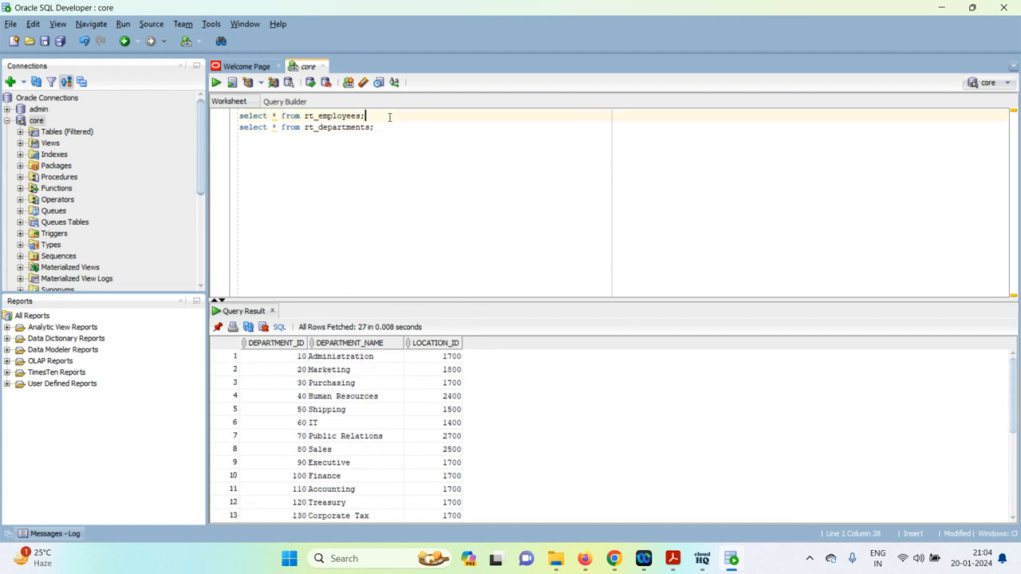
key("ctrl+Return")
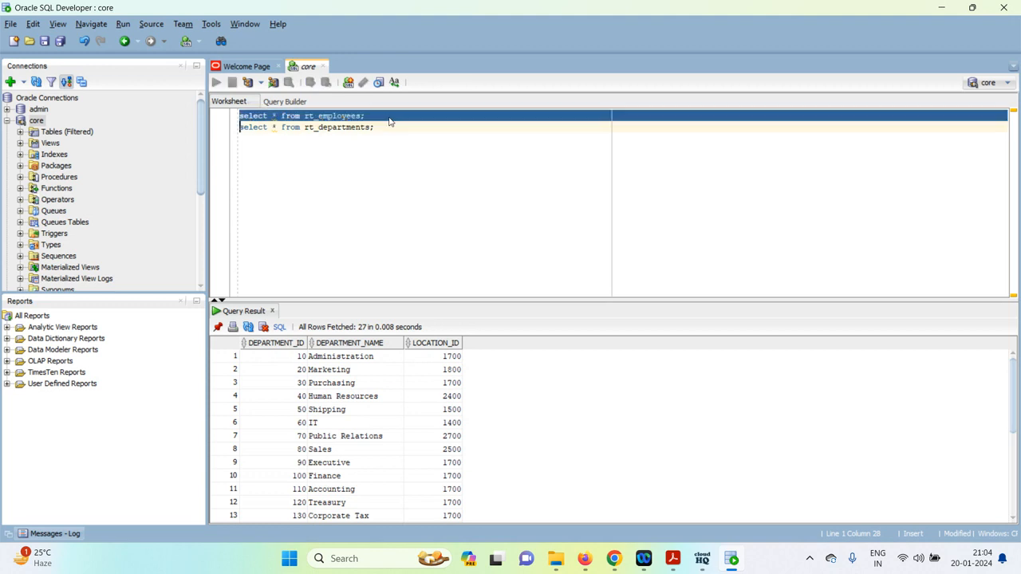